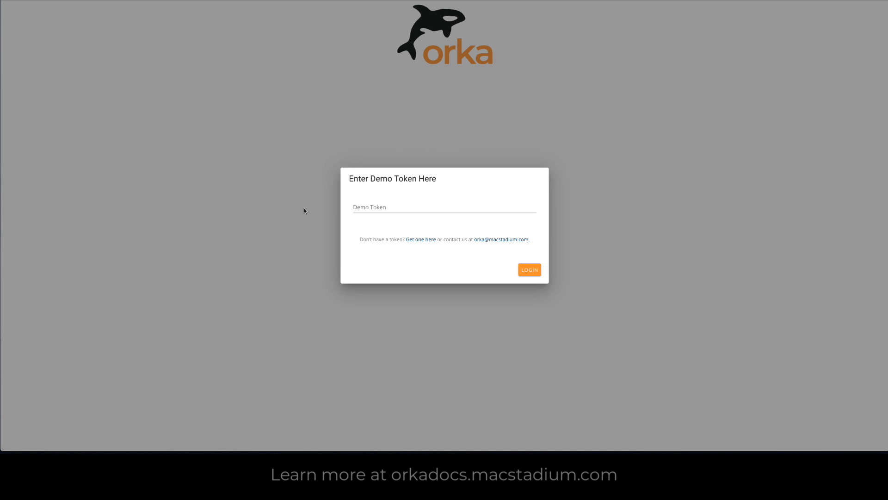
Step: Paste the demo token into the Demo Token field and log in to the demo environment
{"action": "left_click", "coordinate": [363, 207]}
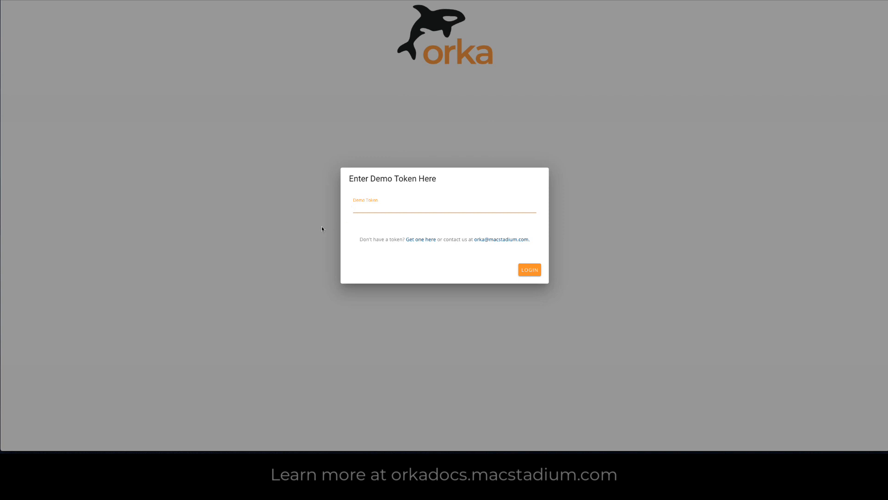
{"action": "key", "text": "ctrl+v"}
{"action": "left_click", "coordinate": [535, 270]}
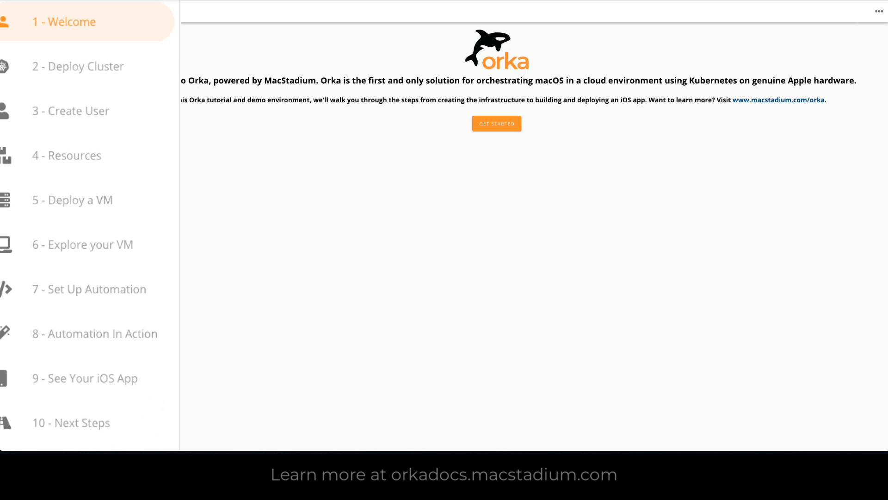
Step: Start the tutorial, deploy the demo cluster and continue to the Create User page once it is ready
{"action": "left_click", "coordinate": [496, 125]}
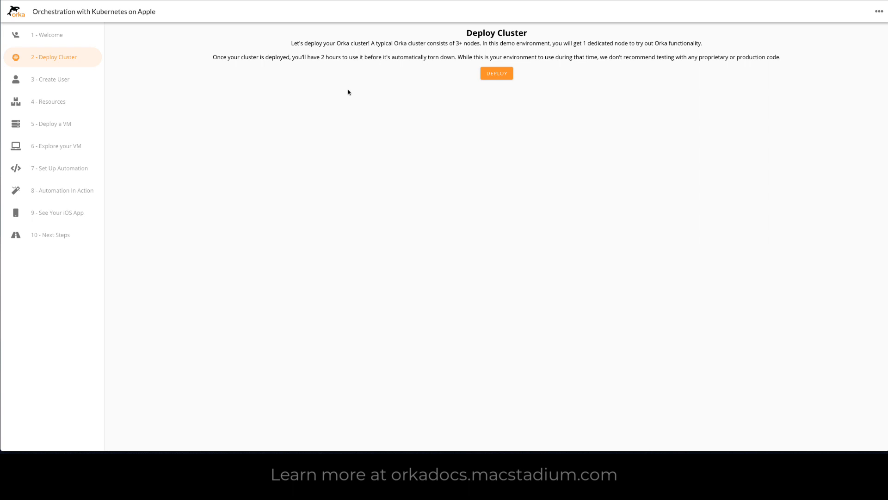
{"action": "left_click", "coordinate": [499, 77]}
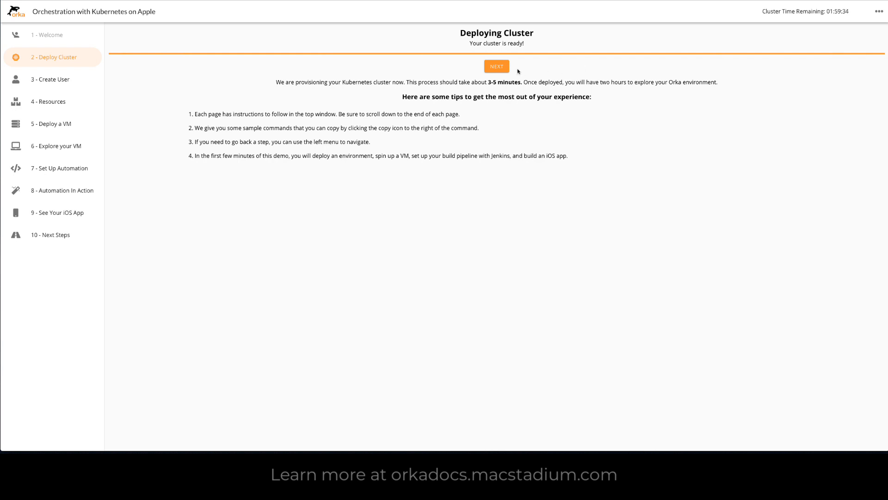
{"action": "left_click", "coordinate": [497, 66]}
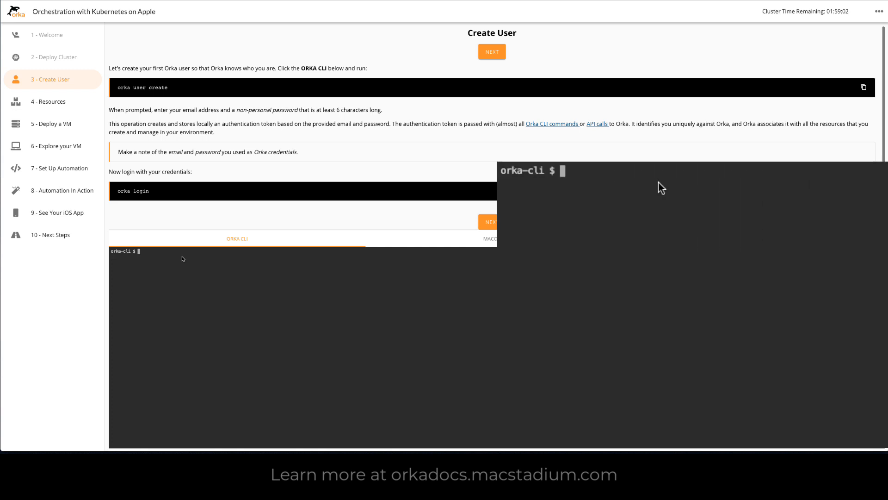
Step: Run orka user create in the Orka CLI
{"action": "type", "text": "a"}
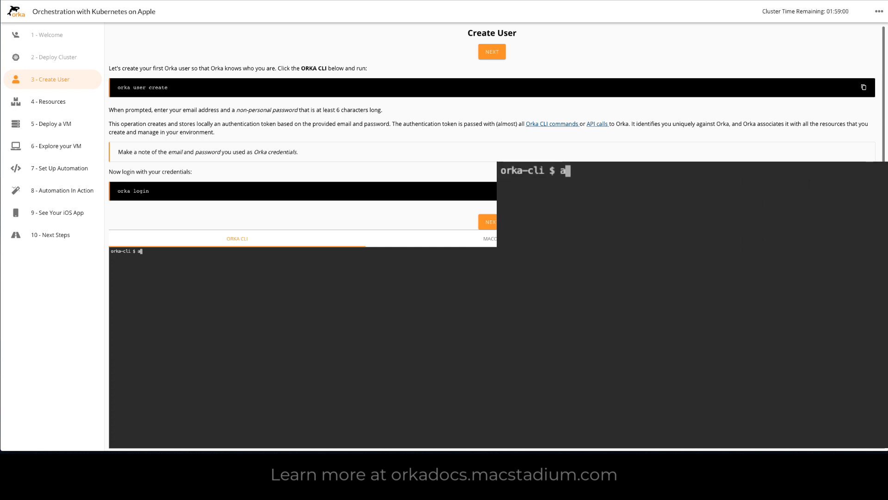
{"action": "key", "text": "BackSpace"}
{"action": "type", "text": "orka "}
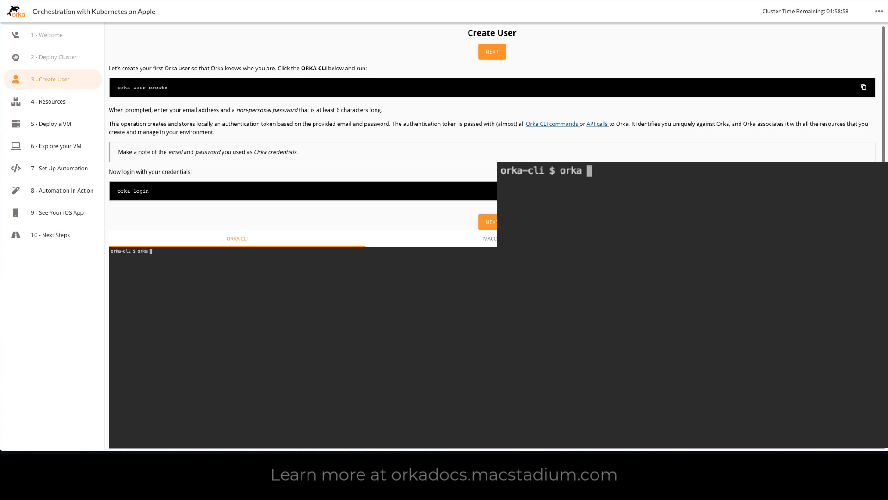
{"action": "type", "text": "user create"}
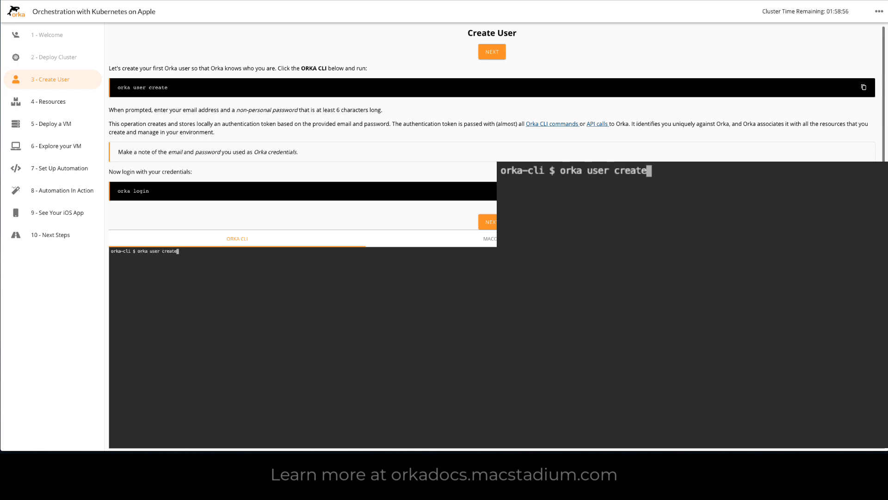
{"action": "key", "text": "Return"}
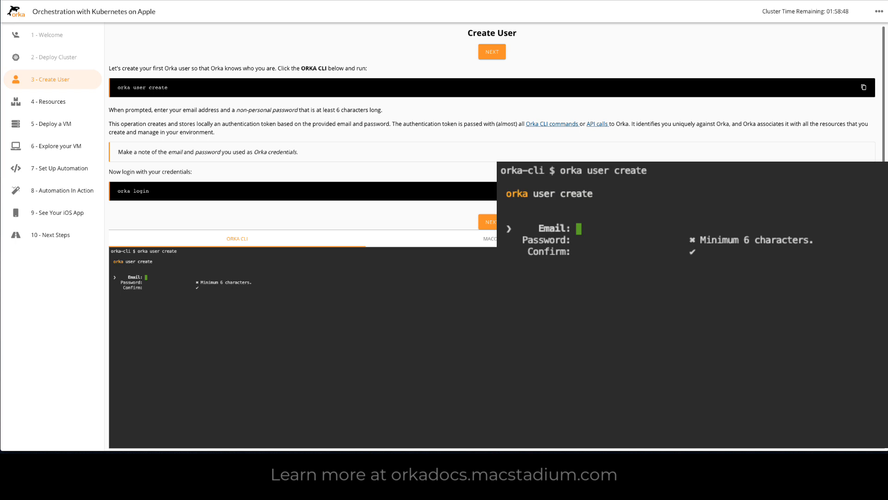
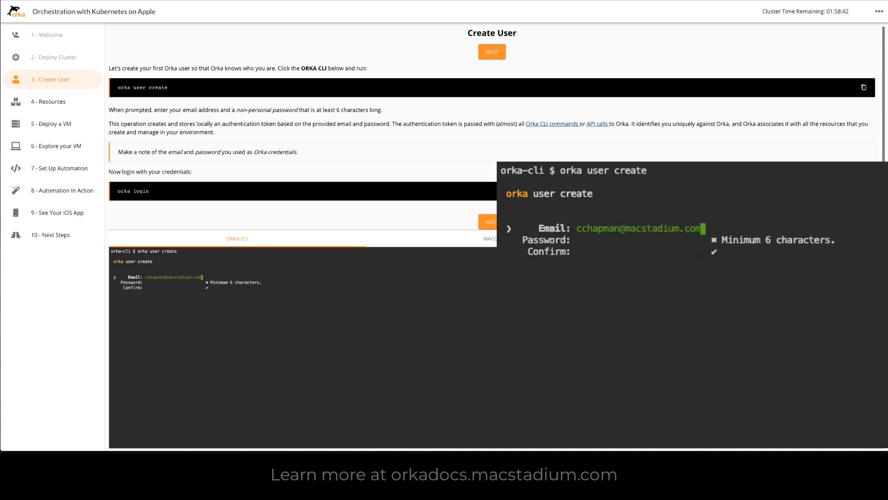
Step: Enter the new user's email and password, confirm the password and submit the account creation
{"action": "key", "text": "Tab"}
{"action": "key", "text": "Return"}
{"action": "type", "text": "*******"}
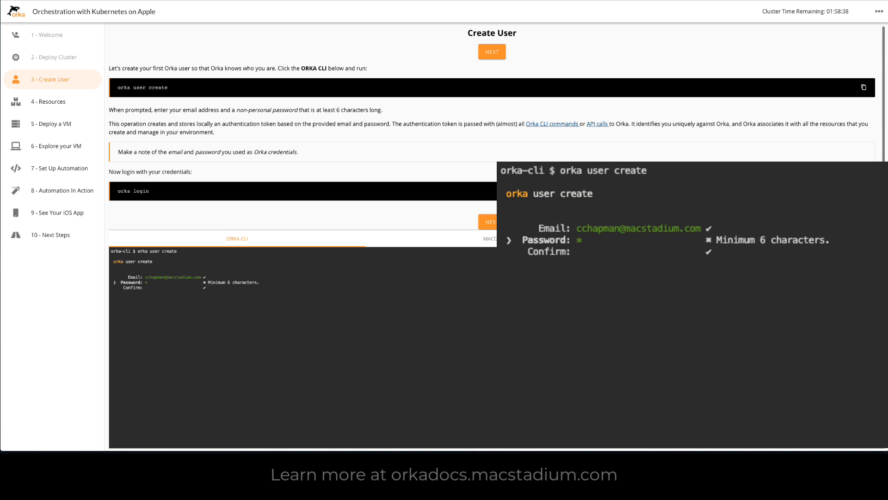
{"action": "type", "text": "*"}
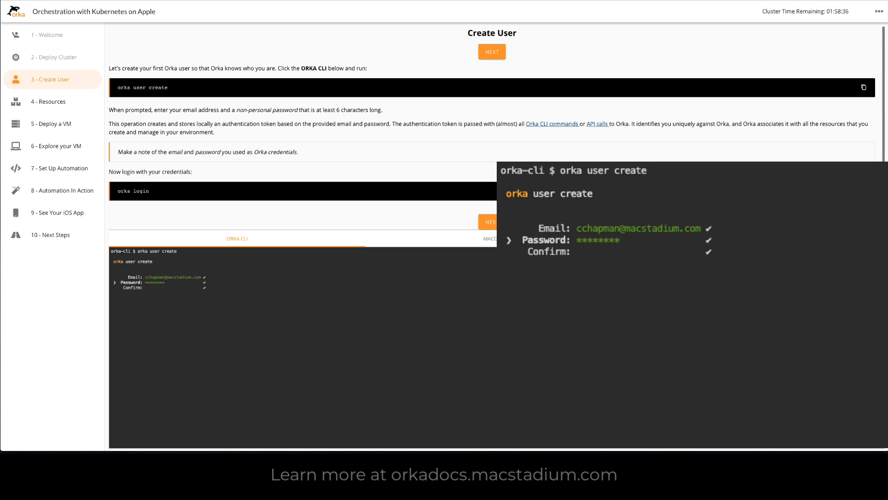
{"action": "key", "text": "Return"}
{"action": "type", "text": "********"}
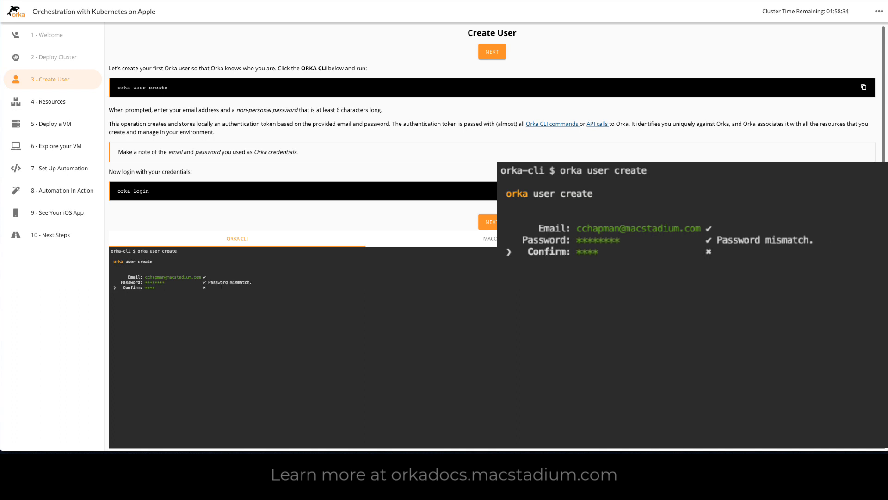
{"action": "key", "text": "Return"}
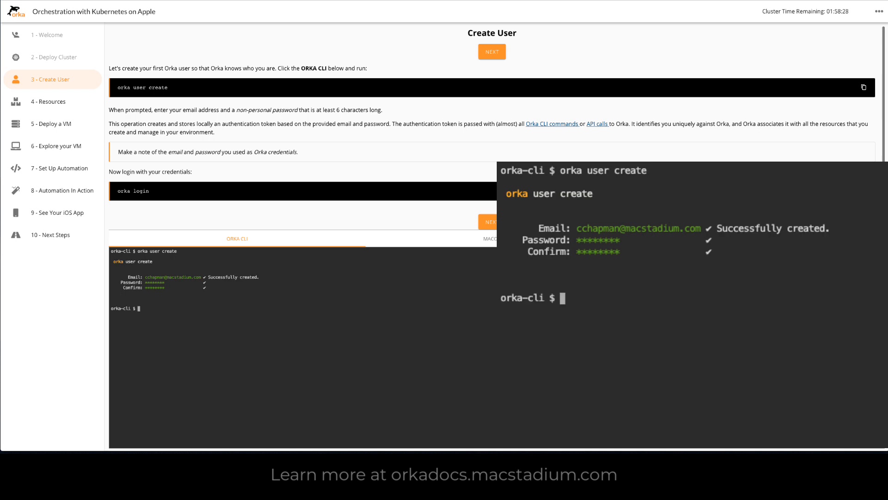
Step: Run orka login and sign in with the prefilled email and the account password
{"action": "type", "text": "orka login"}
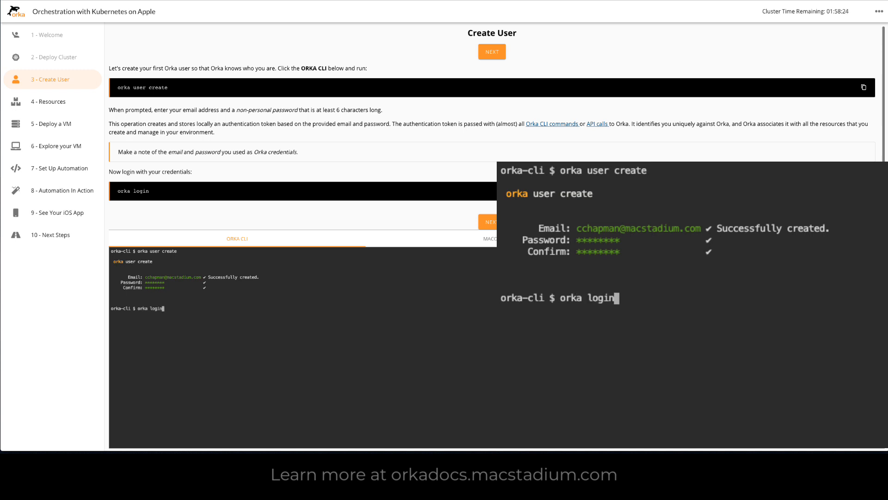
{"action": "key", "text": "Return"}
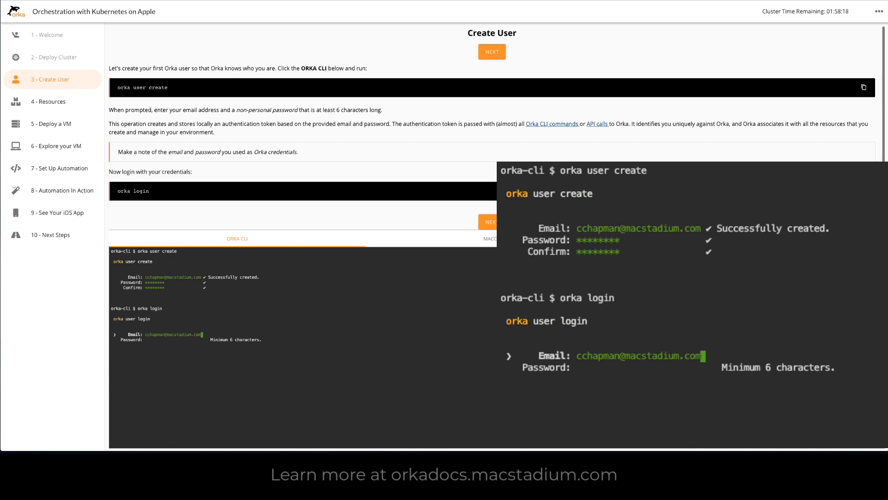
{"action": "key", "text": "Return"}
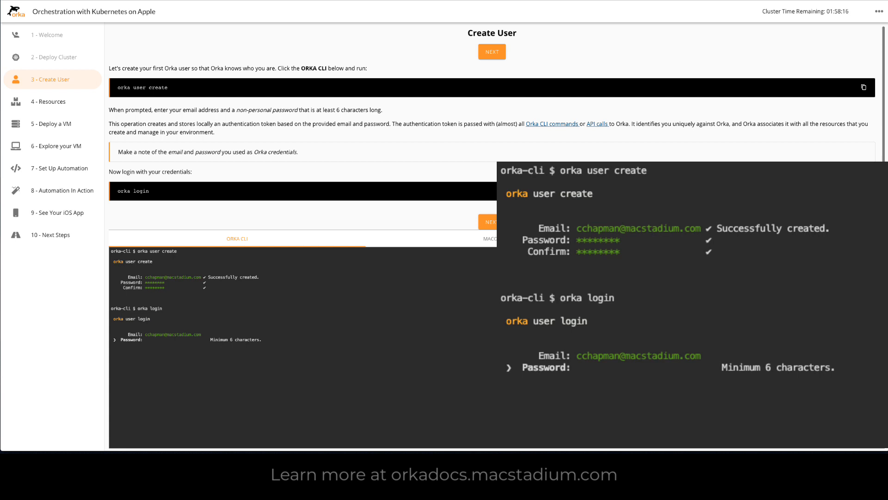
{"action": "type", "text": "********"}
{"action": "key", "text": "Return"}
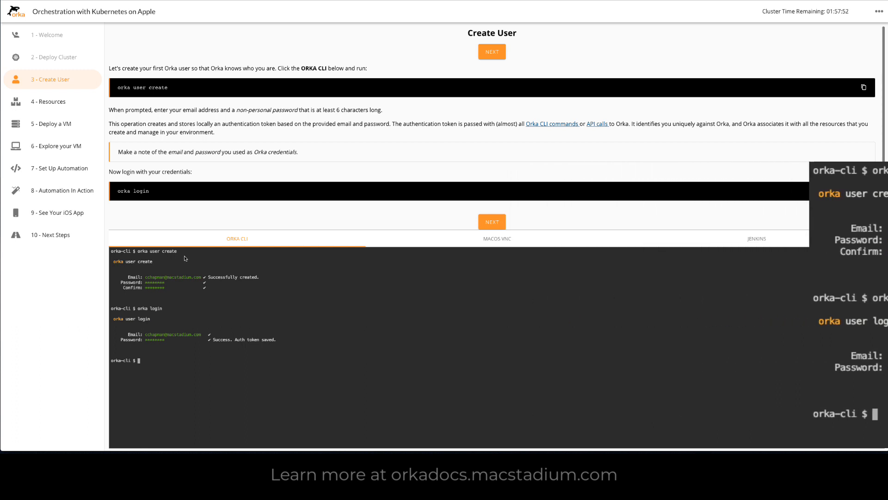
Step: Continue to the Resources page and list the cluster's nodes with orka node list
{"action": "left_click", "coordinate": [495, 223]}
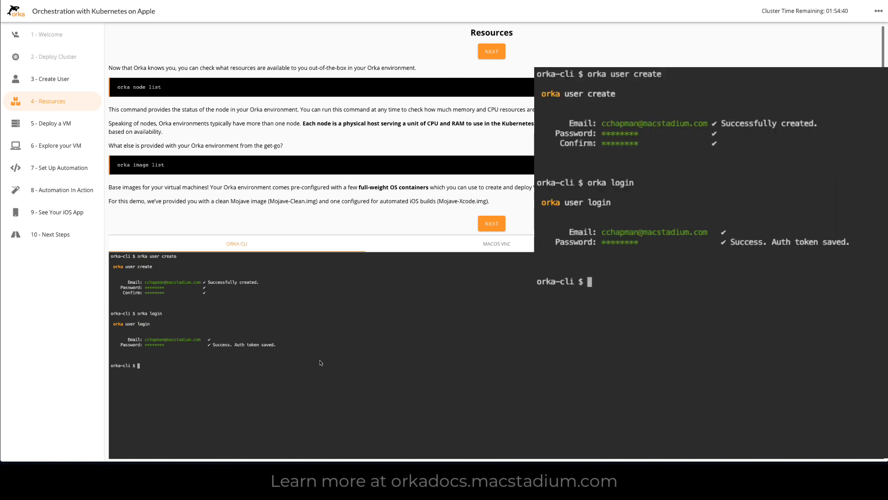
{"action": "type", "text": "orka node list"}
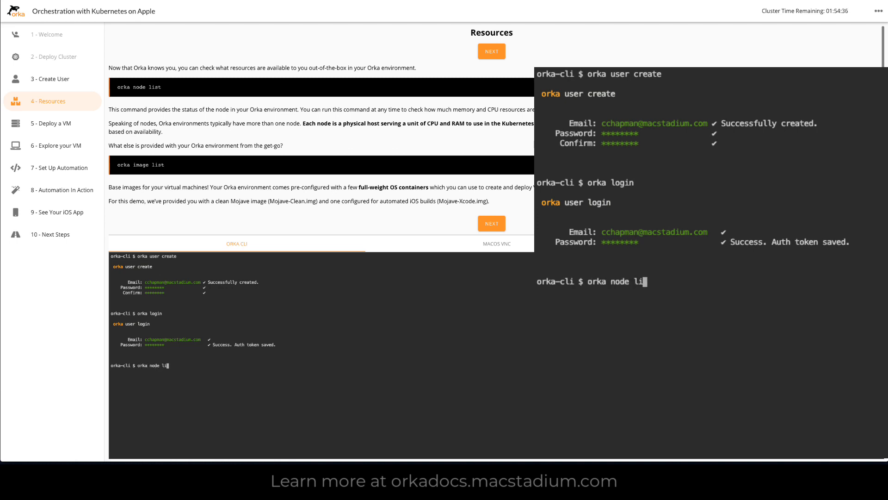
{"action": "key", "text": "Return"}
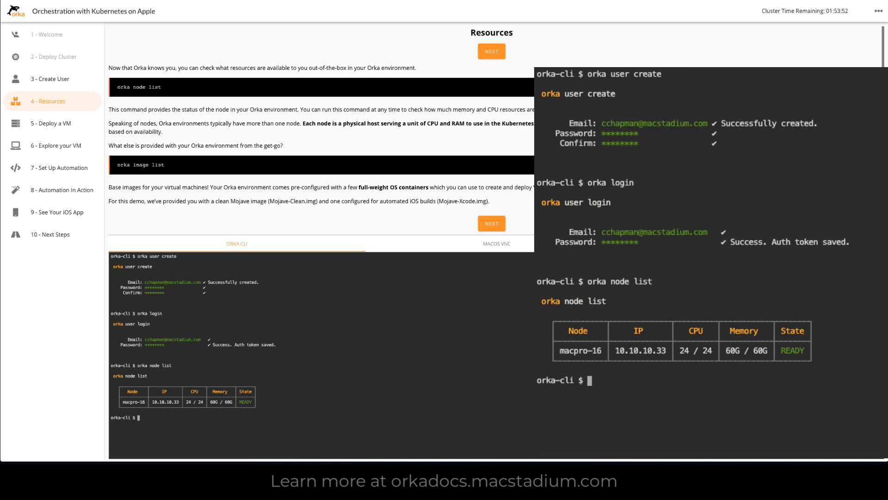
Step: List the available base images with orka image list
{"action": "type", "text": "orka image list"}
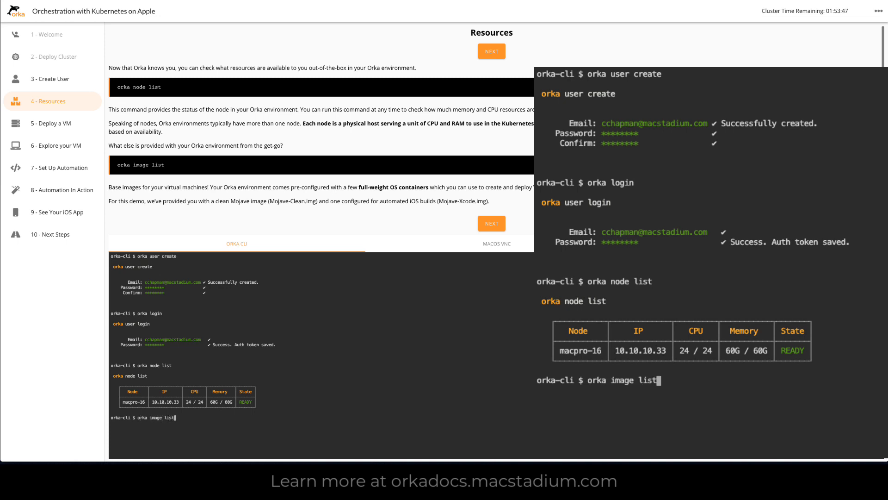
{"action": "key", "text": "Return"}
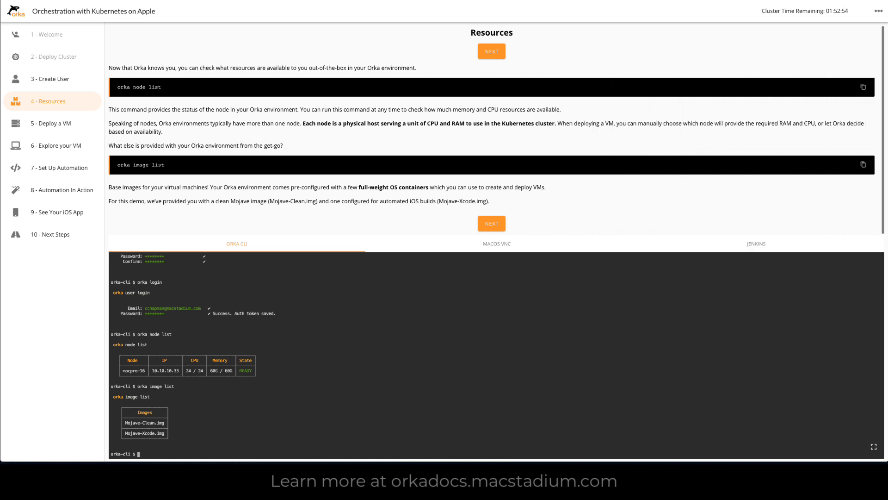
Step: Continue to the Deploy a VM page and begin an orka vm create command with the VM name -v orkademo
{"action": "left_click", "coordinate": [491, 226]}
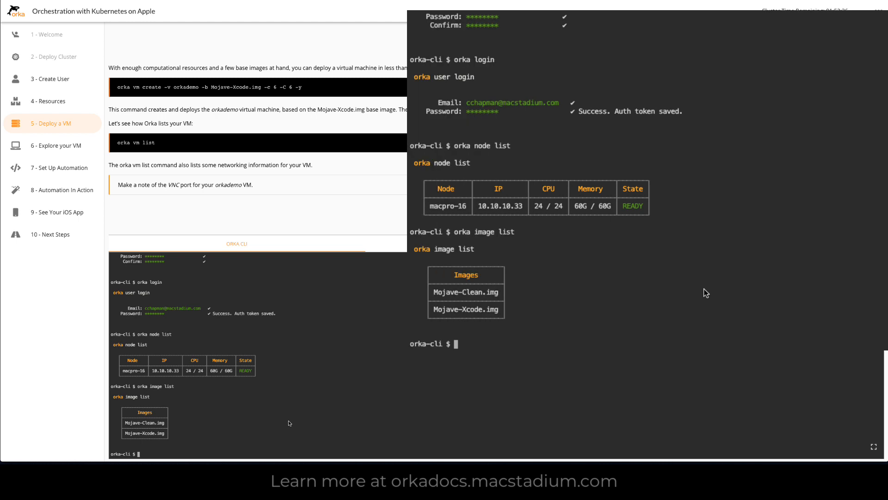
{"action": "type", "text": "orka vm crdat"}
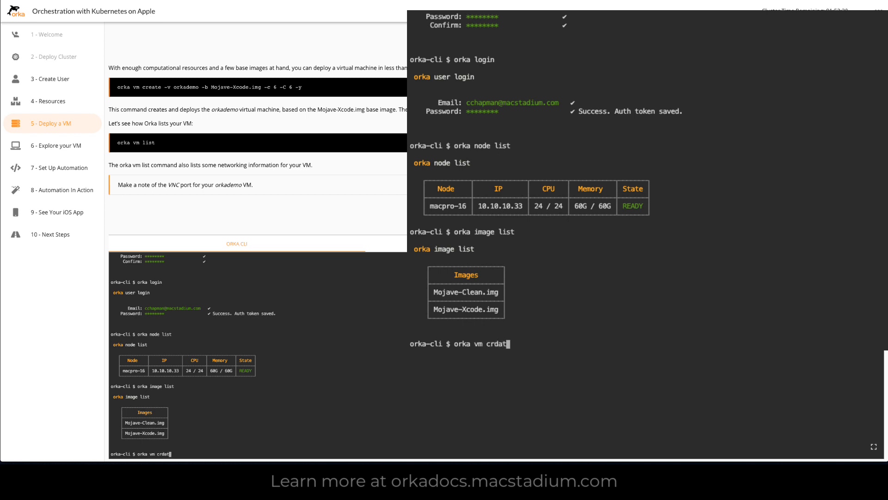
{"action": "key", "text": "BackSpace"}
{"action": "key", "text": "BackSpace"}
{"action": "type", "text": "eate -v orkademo -"}
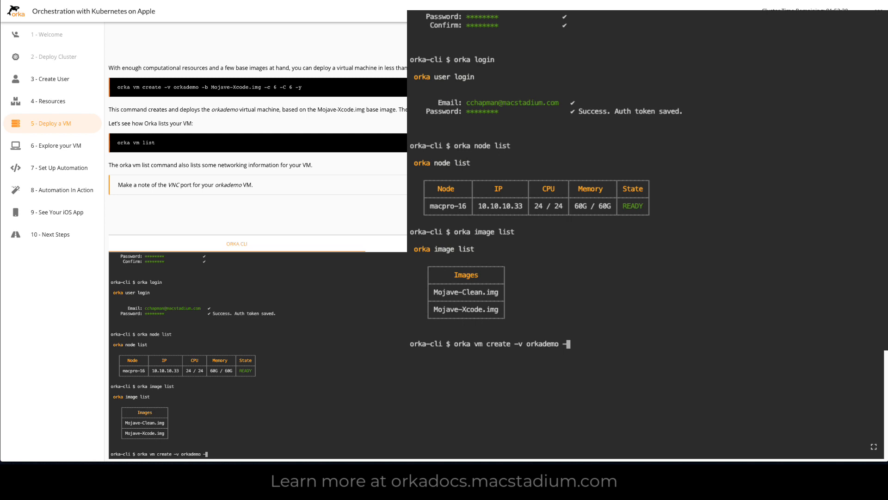
{"action": "type", "text": "b Mojave-Xcode"}
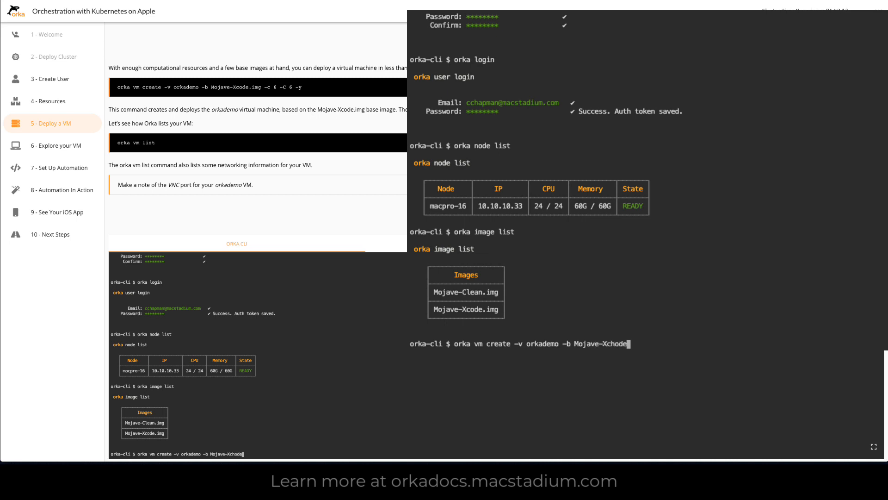
Step: Add the base image option -b Mojave-Xcode.img to the VM creation command
{"action": "key", "text": "BackSpace"}
{"action": "key", "text": "BackSpace"}
{"action": "key", "text": "BackSpace"}
{"action": "type", "text": "ode.img -c 6 -"}
{"action": "type", "text": "6"}
Step: Complete the VM creation command with -c 6 -C 6 -y and run it to deploy the VM
{"action": "key", "text": "BackSpace"}
{"action": "type", "text": "C 6 -y"}
{"action": "key", "text": "Return"}
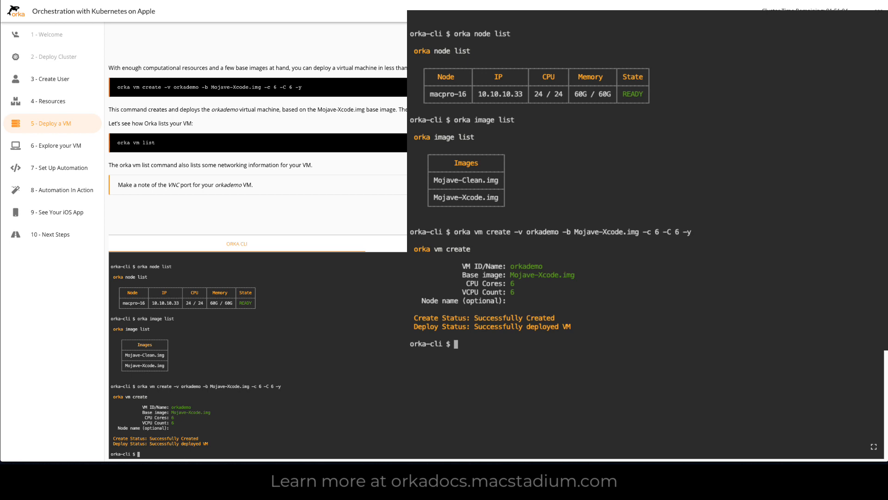
Step: List the deployed virtual machines with orka vm list
{"action": "type", "text": "orka vm list"}
{"action": "key", "text": "Return"}
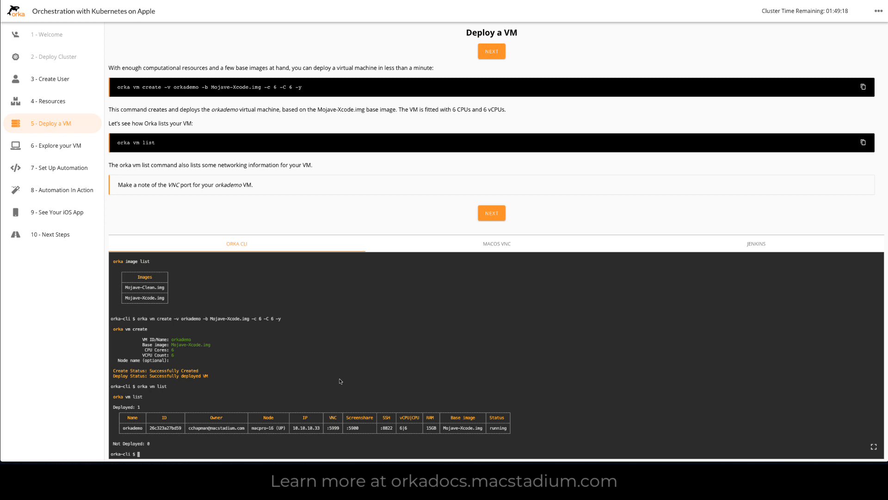
Step: On the Explore your VM page, allow clipboard access and open the macOS VNC connection Port 5999 (vm1) in fullscreen
{"action": "left_click", "coordinate": [494, 213]}
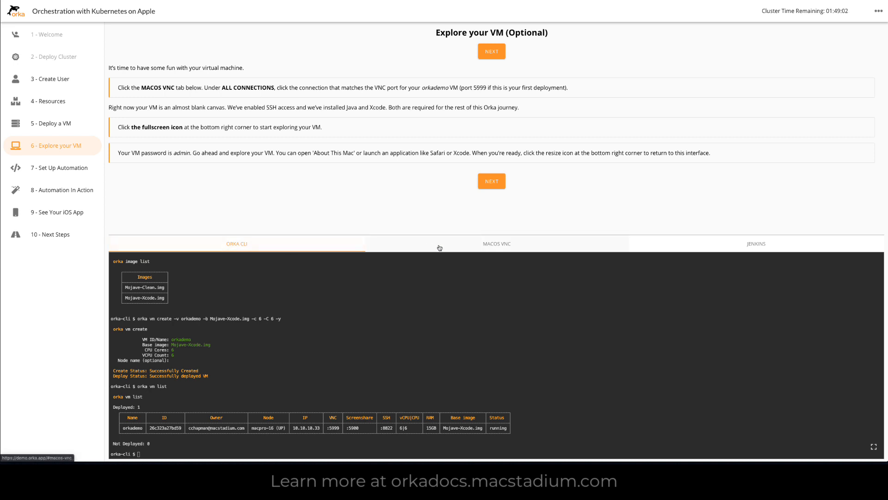
{"action": "left_click", "coordinate": [490, 247]}
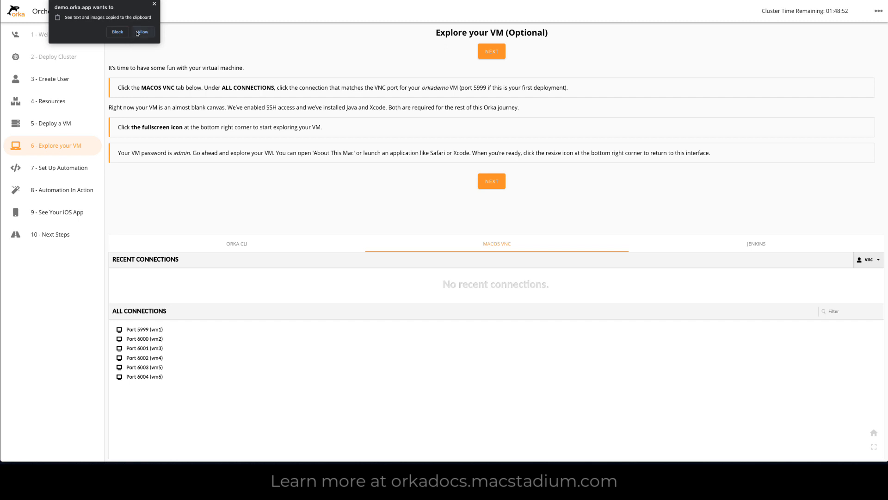
{"action": "left_click", "coordinate": [140, 34]}
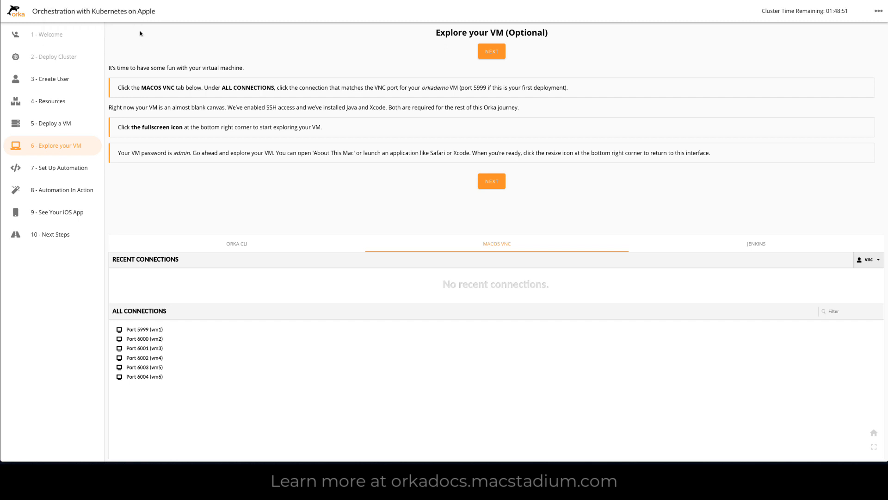
{"action": "left_click", "coordinate": [141, 331]}
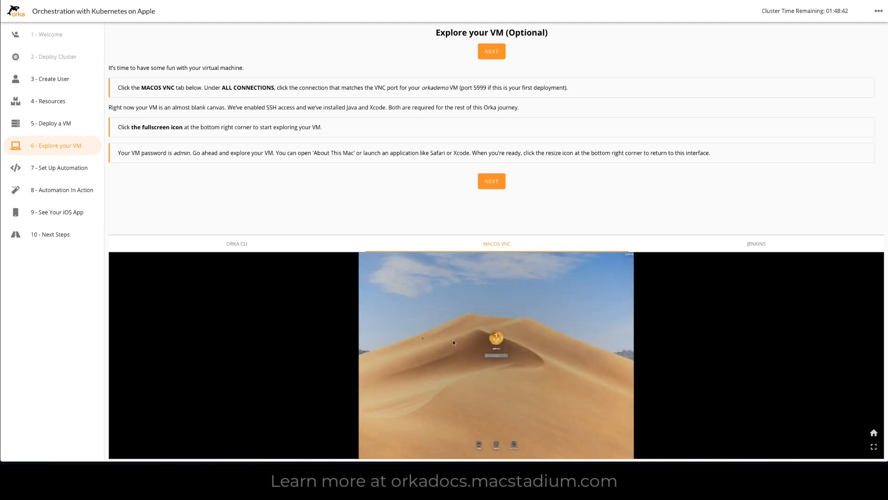
{"action": "left_click", "coordinate": [874, 447]}
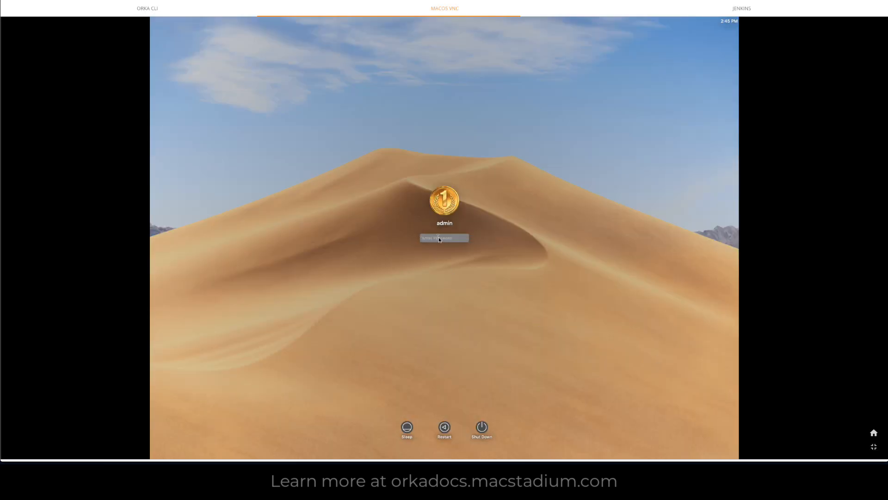
Step: Log in to the macOS VM's admin account with the account password and launch Safari
{"action": "type", "text": "•••"}
{"action": "key", "text": "Return"}
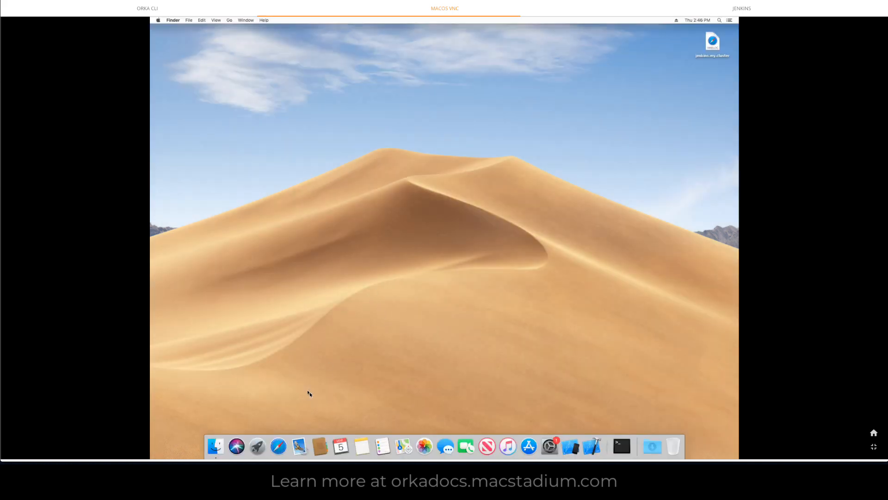
{"action": "left_click", "coordinate": [277, 447]}
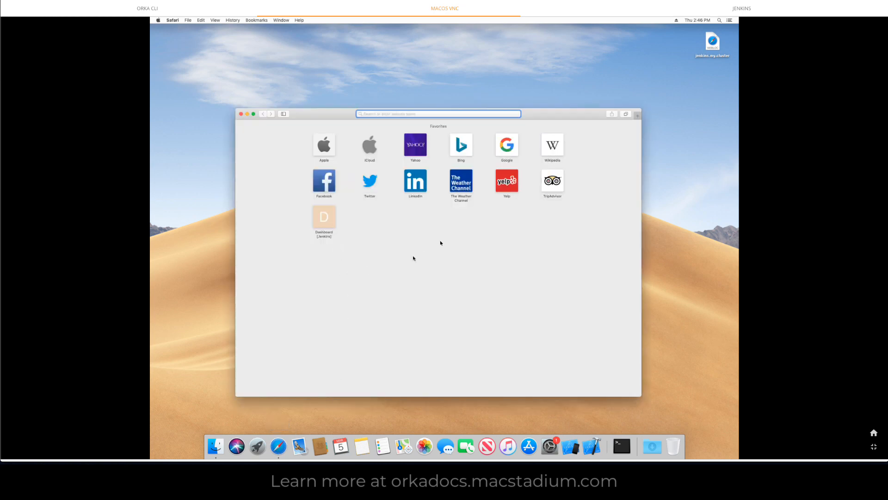
Step: Quit Safari and exit the VM's fullscreen view to return to the demo interface
{"action": "left_click", "coordinate": [173, 21]}
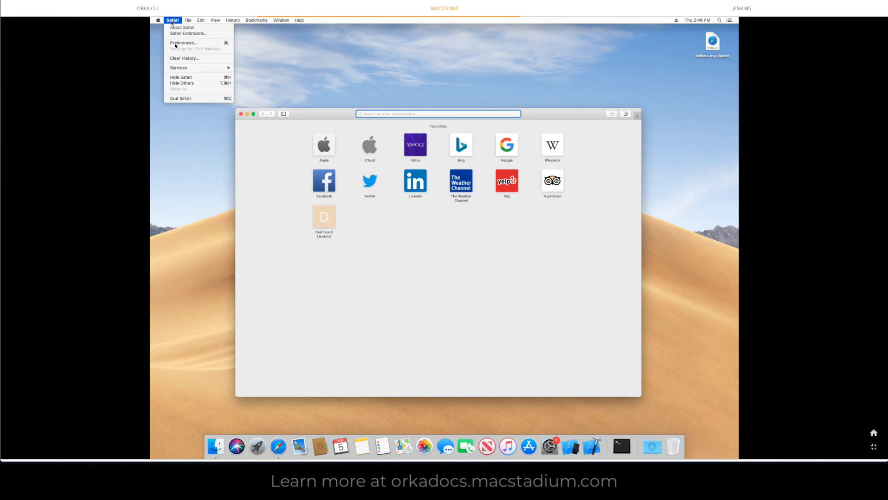
{"action": "left_click", "coordinate": [180, 99]}
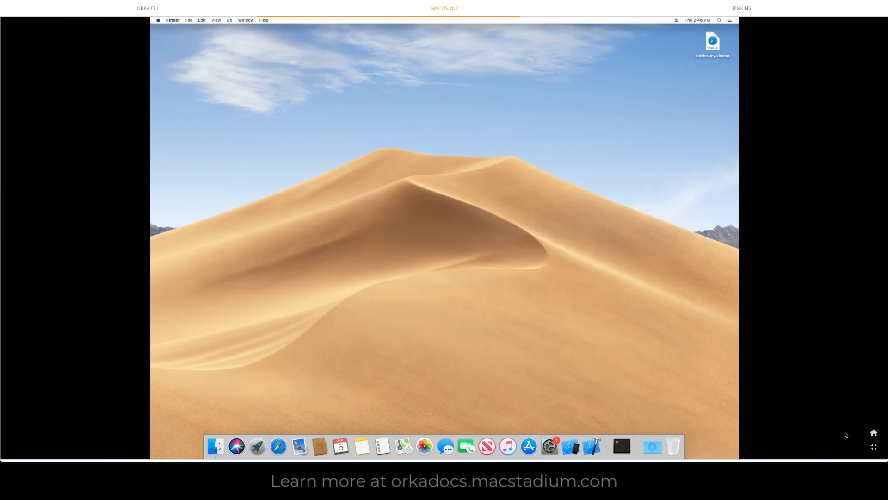
{"action": "left_click", "coordinate": [874, 448]}
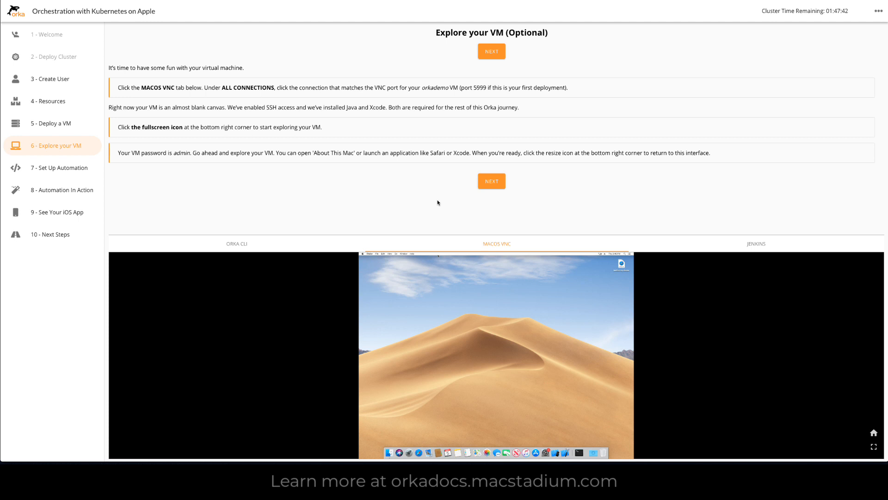
Step: Advance to the Set Up Automation page, bring up Jenkins and read through the credential setup instructions
{"action": "left_click", "coordinate": [491, 182]}
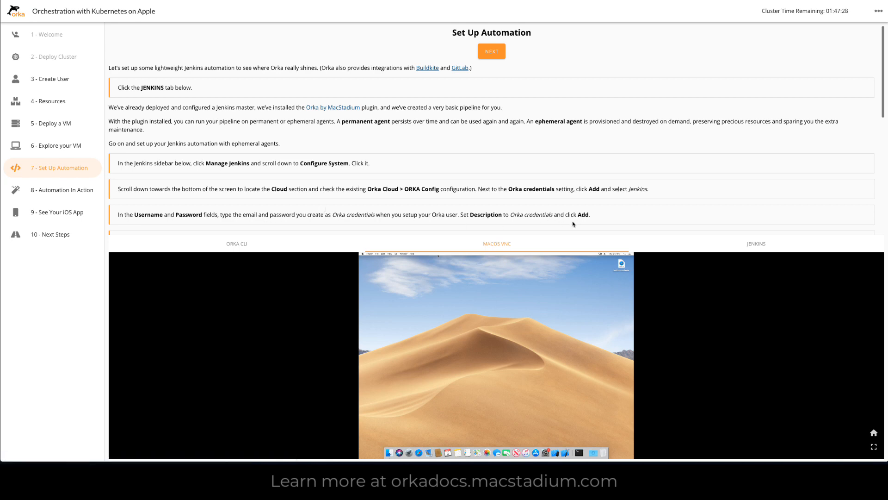
{"action": "left_click", "coordinate": [737, 244]}
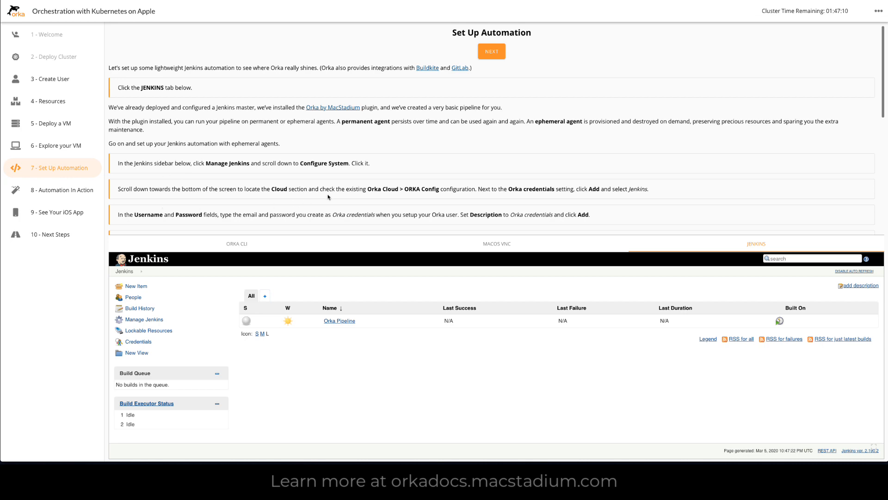
{"action": "scroll", "coordinate": [327, 197], "scroll_direction": "down", "scroll_amount": 5}
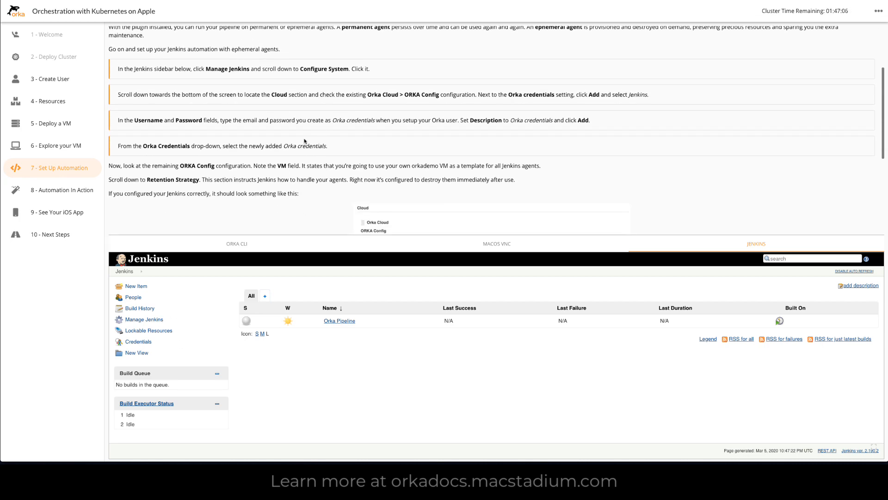
{"action": "scroll", "coordinate": [307, 135], "scroll_direction": "down", "scroll_amount": 1}
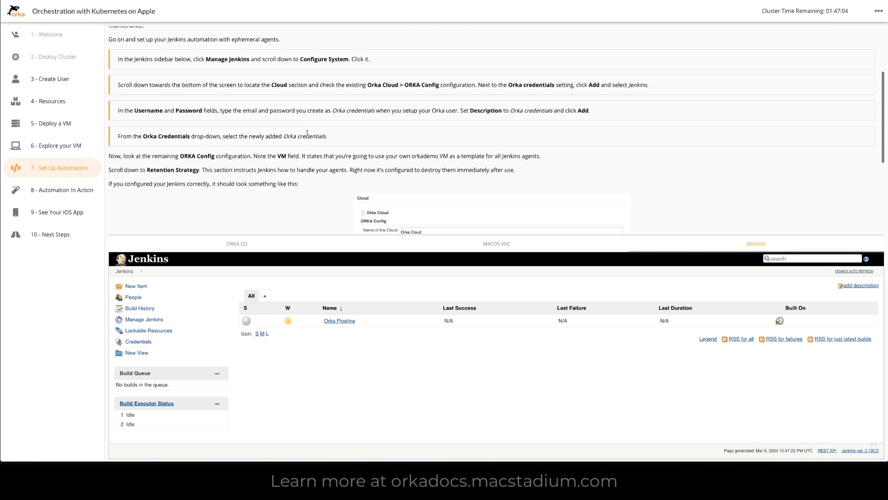
{"action": "scroll", "coordinate": [308, 133], "scroll_direction": "down", "scroll_amount": 1}
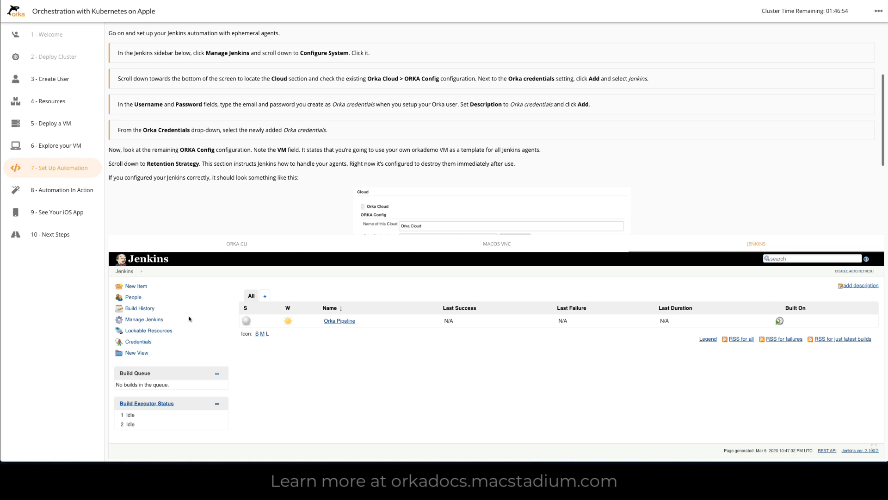
Step: Open the Configure System page under Manage Jenkins and go to the Orka Cloud settings in the Cloud section
{"action": "left_click", "coordinate": [154, 320]}
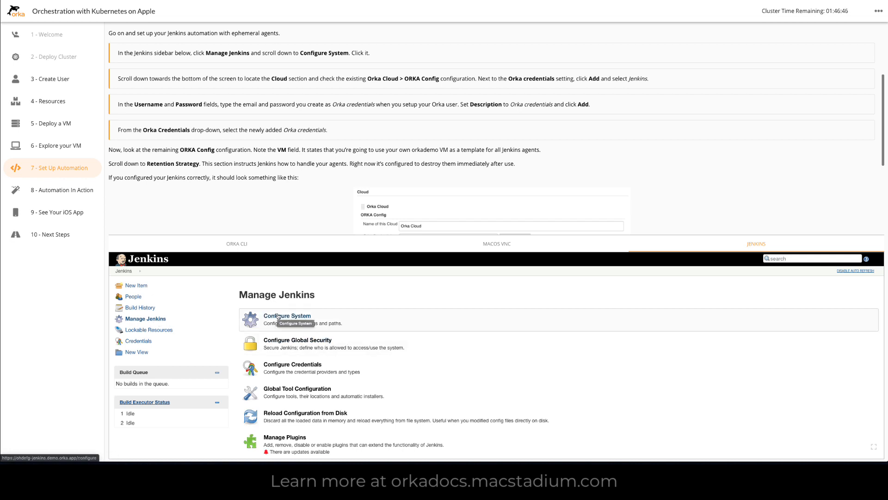
{"action": "left_click", "coordinate": [278, 317]}
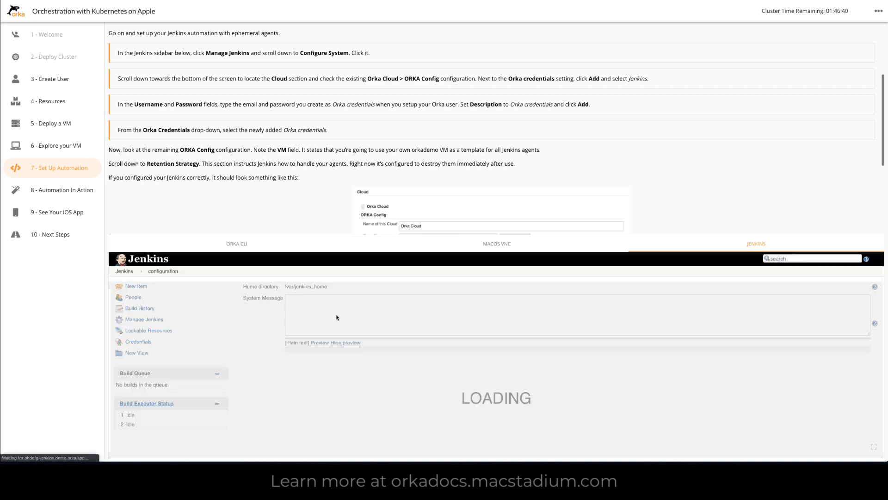
{"action": "scroll", "coordinate": [336, 343], "scroll_direction": "down", "scroll_amount": 15}
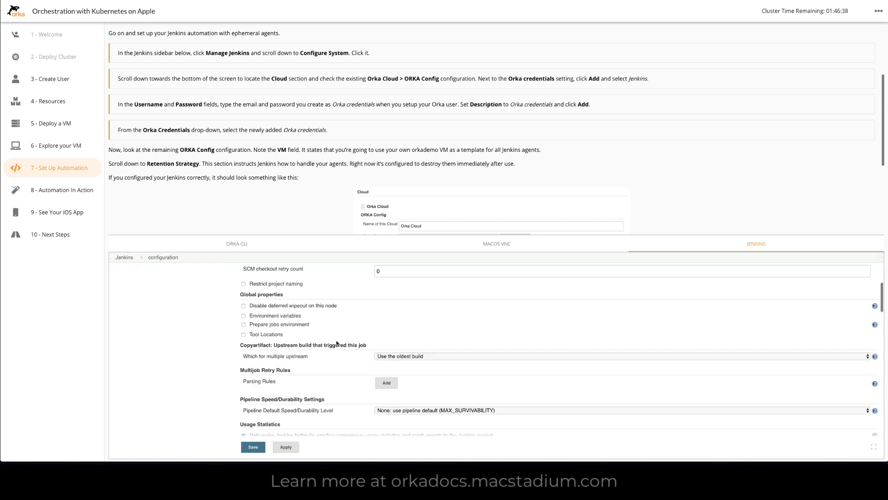
{"action": "scroll", "coordinate": [336, 342], "scroll_direction": "down", "scroll_amount": 15}
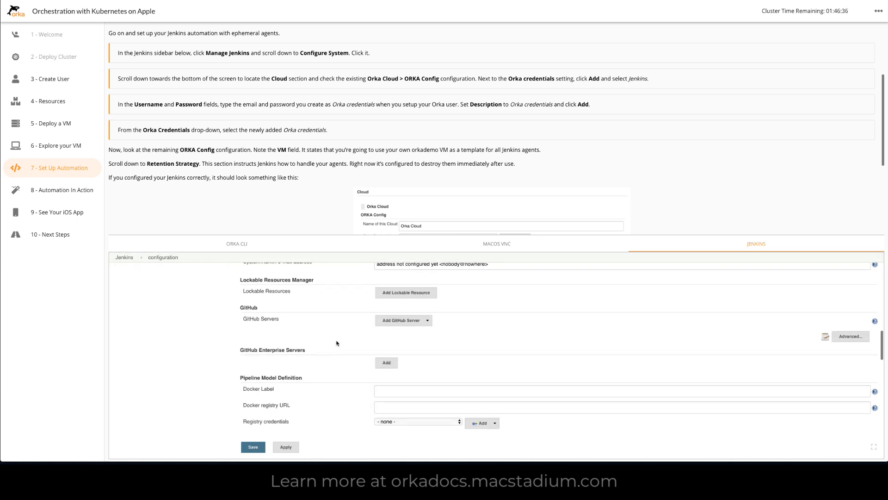
{"action": "scroll", "coordinate": [336, 343], "scroll_direction": "down", "scroll_amount": 15}
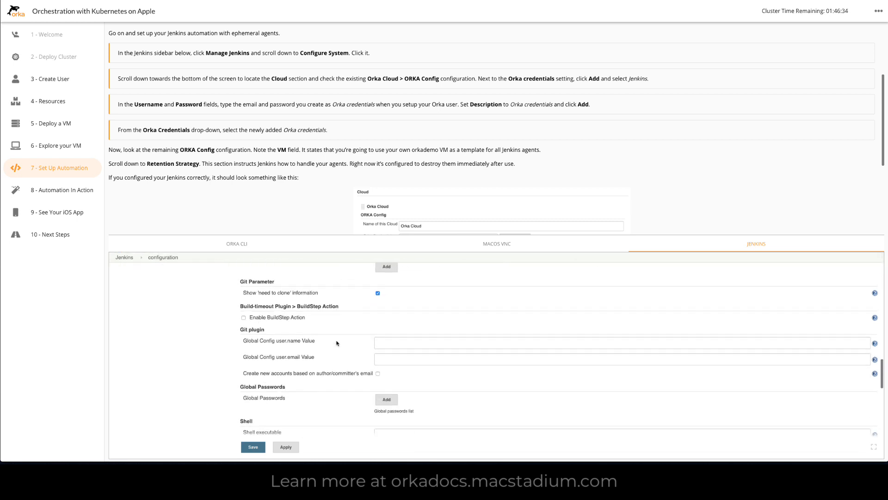
{"action": "scroll", "coordinate": [336, 343], "scroll_direction": "down", "scroll_amount": 10}
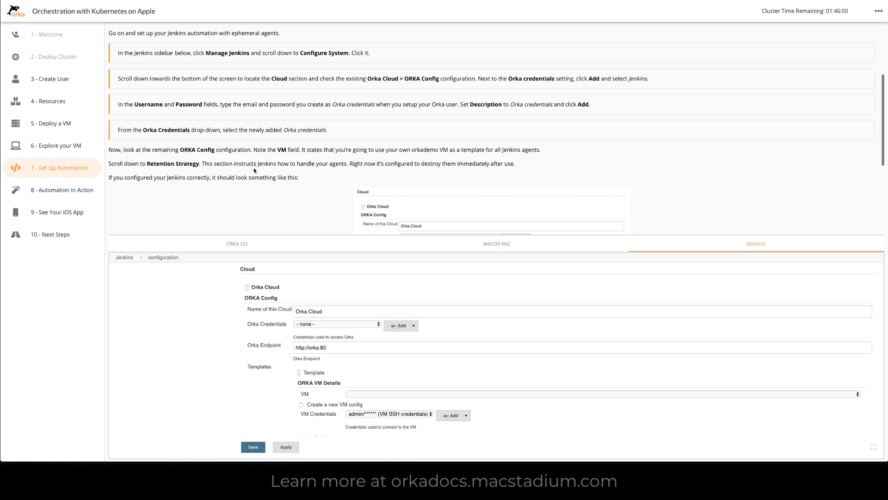
Step: Start a new Jenkins credential for the Orka Credentials setting and enter the Orka user's email as username and the account password
{"action": "left_click", "coordinate": [377, 324]}
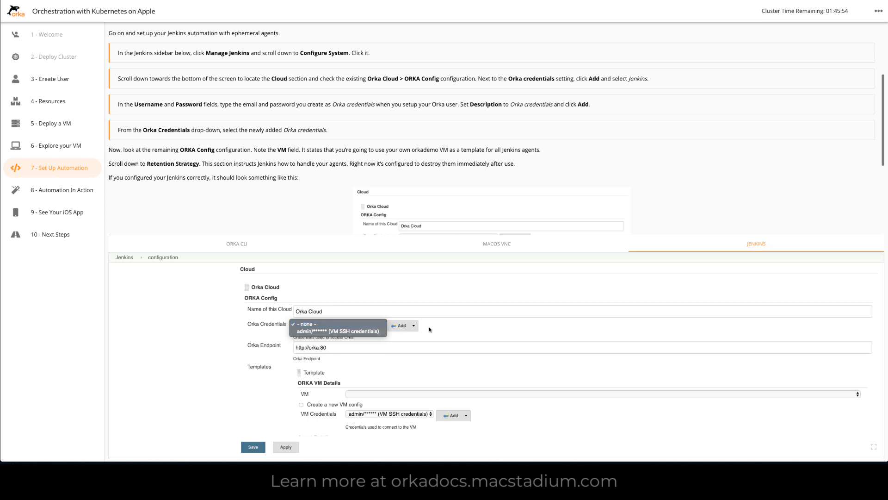
{"action": "left_click", "coordinate": [404, 325]}
{"action": "left_click", "coordinate": [401, 327]}
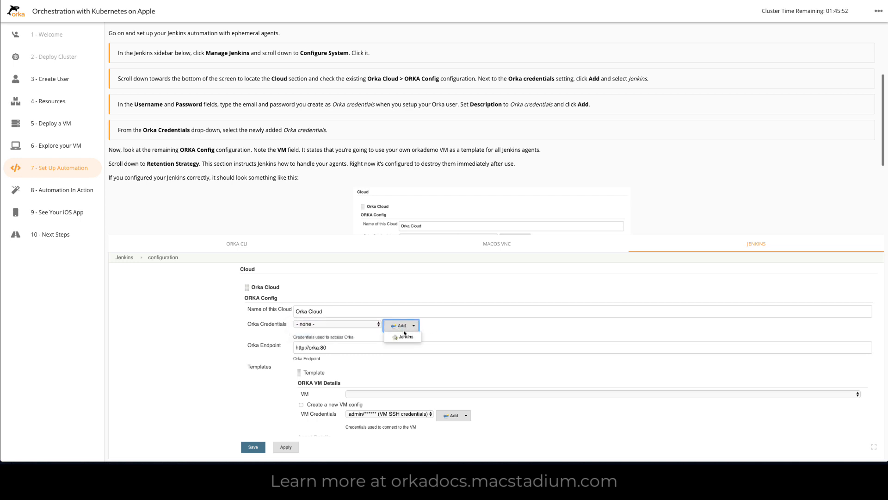
{"action": "left_click", "coordinate": [404, 337]}
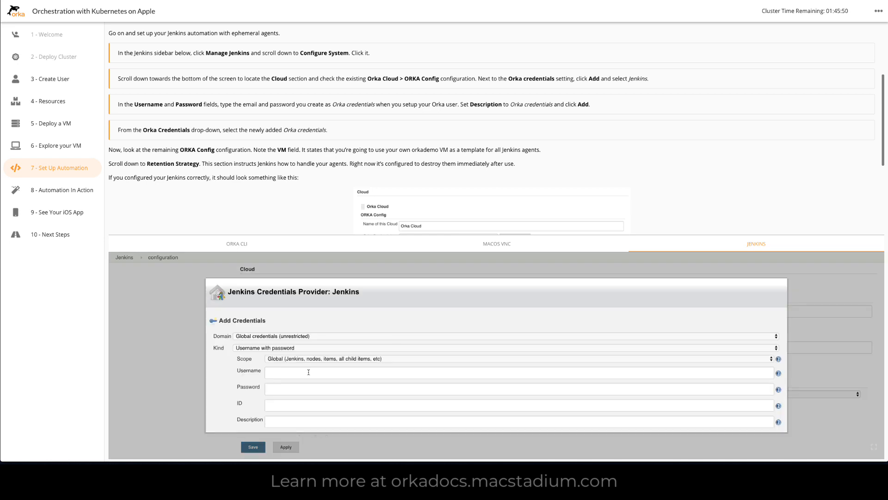
{"action": "left_click", "coordinate": [299, 374]}
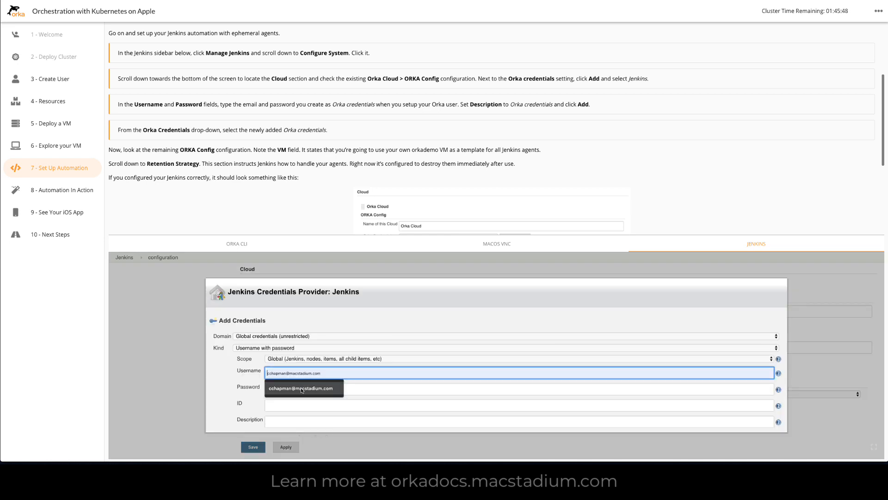
{"action": "left_click", "coordinate": [296, 389]}
{"action": "left_click", "coordinate": [291, 390]}
{"action": "type", "text": "••"}
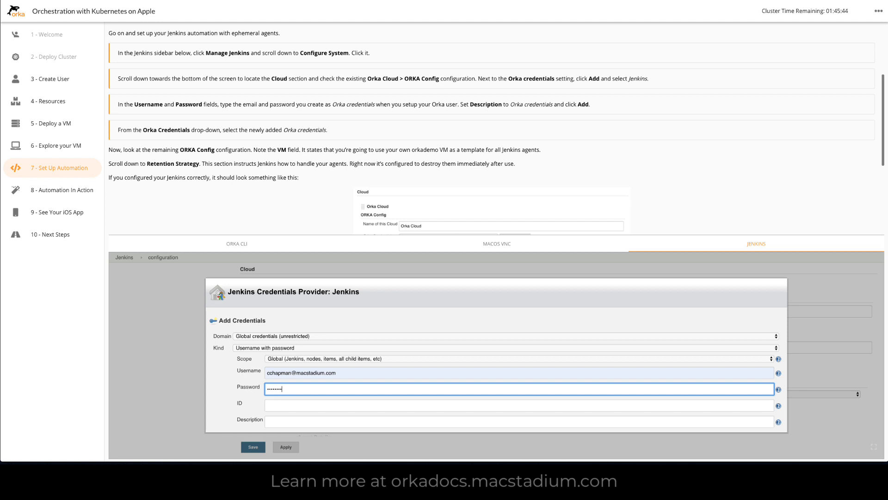
Step: Describe the new credential as Orka credentials and add it
{"action": "left_click", "coordinate": [285, 421]}
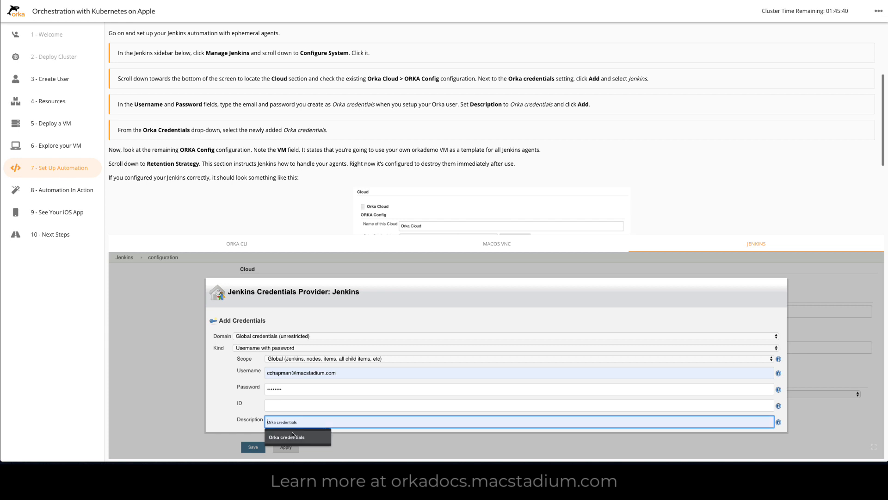
{"action": "left_click", "coordinate": [294, 436]}
{"action": "scroll", "coordinate": [355, 382], "scroll_direction": "down", "scroll_amount": 1}
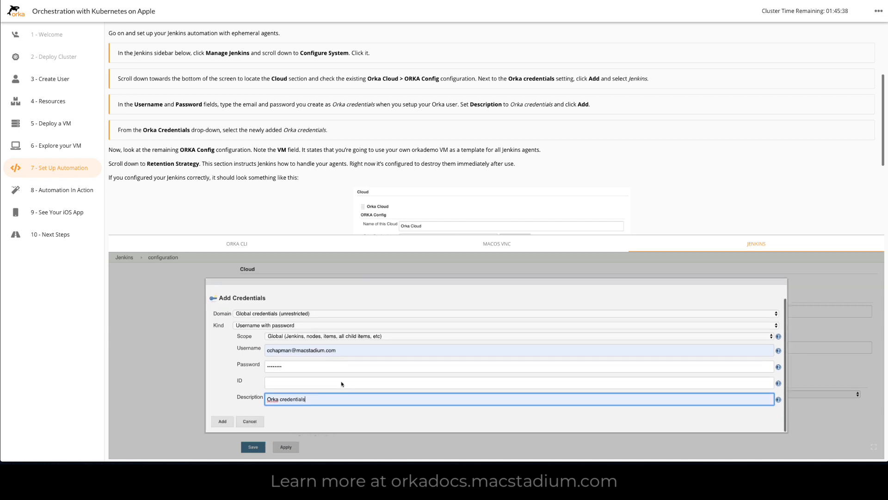
{"action": "left_click", "coordinate": [220, 423]}
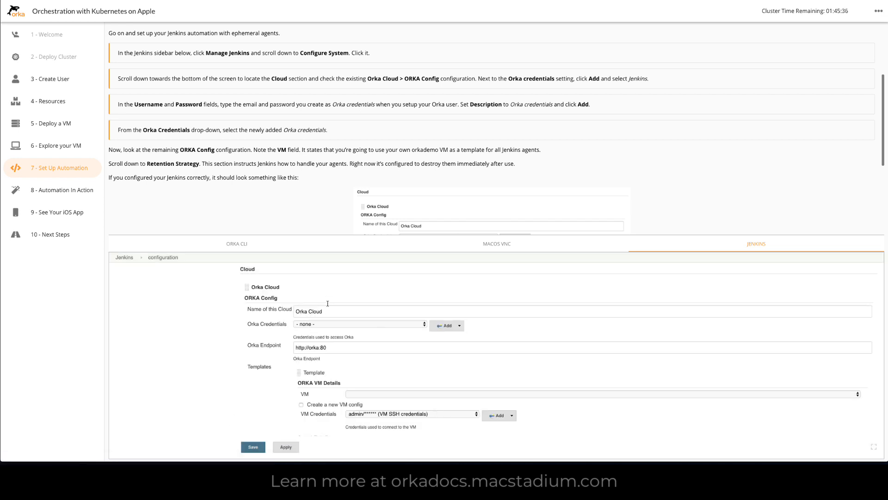
Step: Choose the newly added Orka credentials for the Orka Credentials setting of the Orka Cloud
{"action": "left_click", "coordinate": [425, 325]}
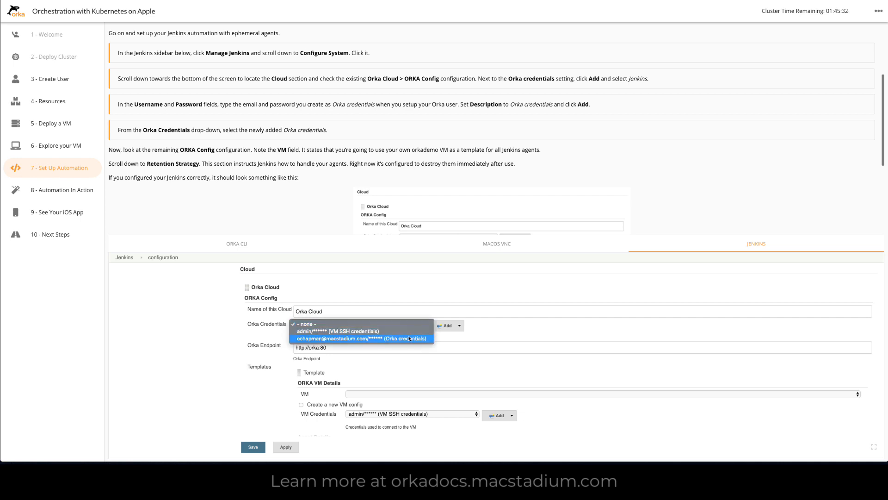
{"action": "left_click", "coordinate": [409, 339]}
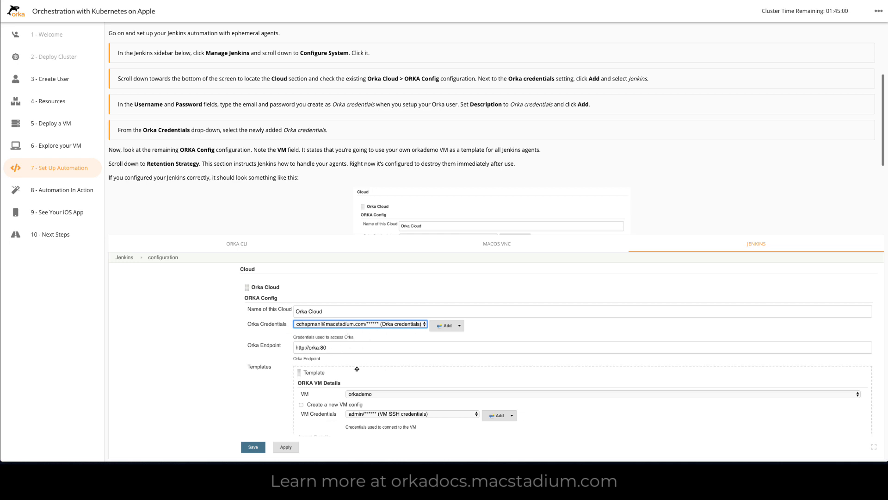
Step: Review the template's VM, agent and Retention Strategy settings, and save the Jenkins configuration
{"action": "scroll", "coordinate": [364, 368], "scroll_direction": "down", "scroll_amount": 1}
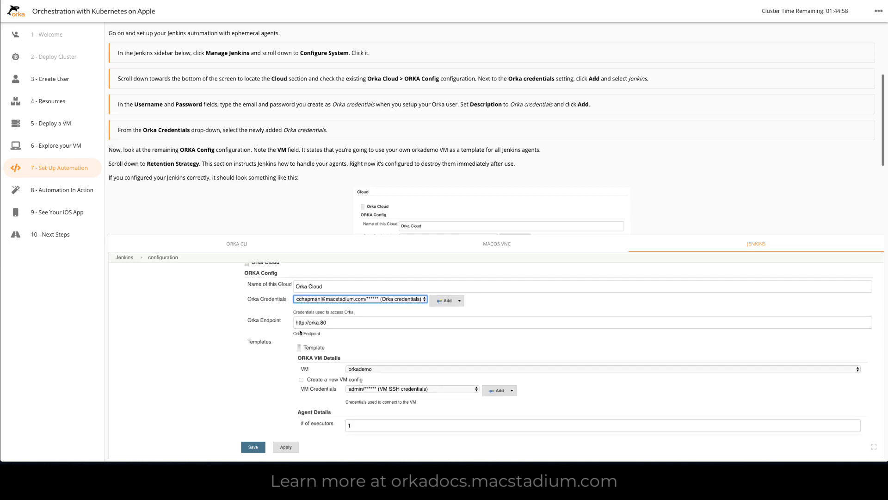
{"action": "scroll", "coordinate": [356, 371], "scroll_direction": "down", "scroll_amount": 1}
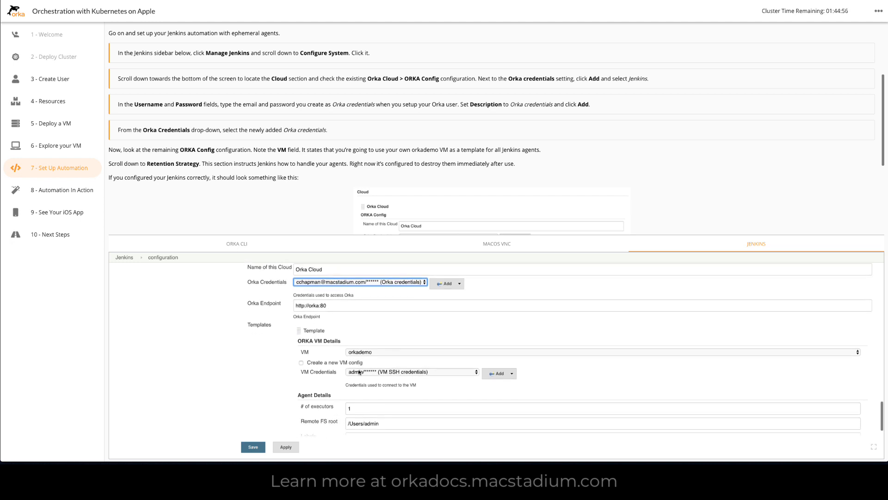
{"action": "scroll", "coordinate": [359, 371], "scroll_direction": "down", "scroll_amount": 2}
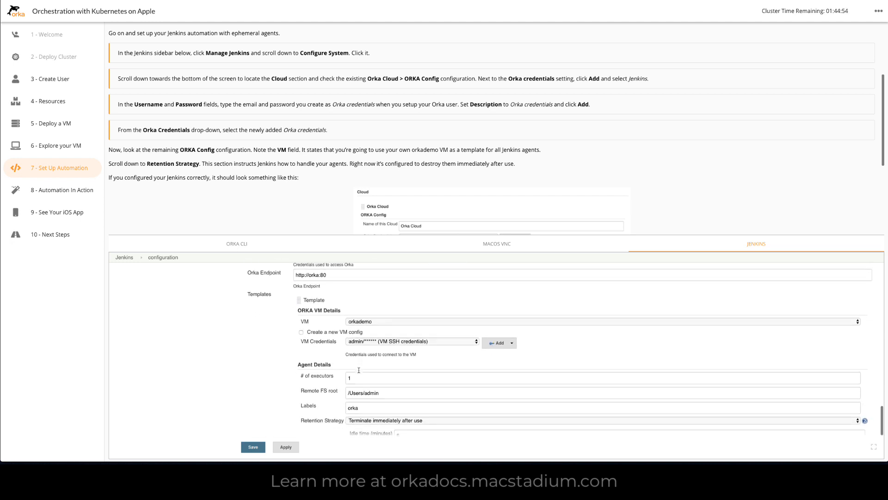
{"action": "scroll", "coordinate": [359, 370], "scroll_direction": "down", "scroll_amount": 2}
{"action": "scroll", "coordinate": [359, 370], "scroll_direction": "up", "scroll_amount": 2}
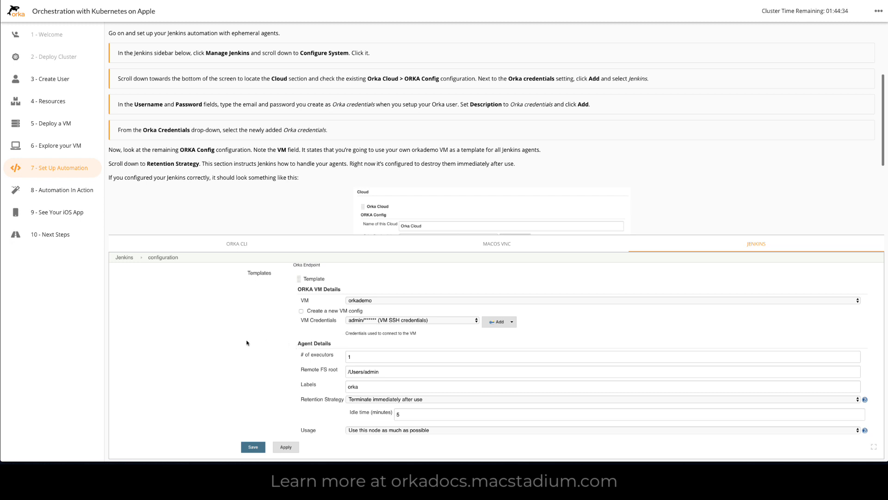
{"action": "scroll", "coordinate": [246, 342], "scroll_direction": "down", "scroll_amount": 3}
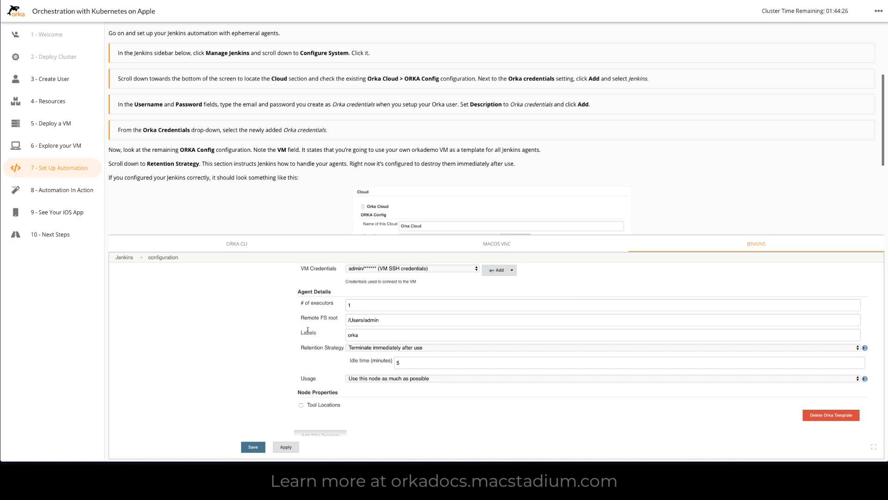
{"action": "scroll", "coordinate": [279, 373], "scroll_direction": "down", "scroll_amount": 3}
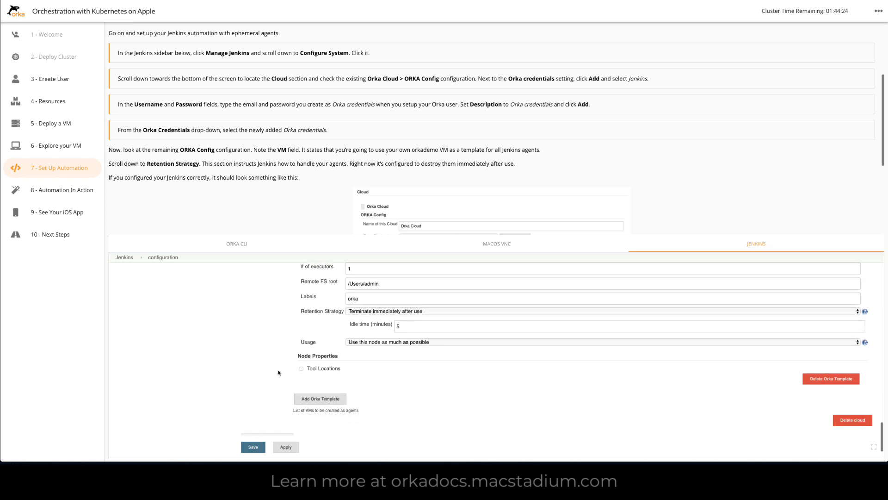
{"action": "scroll", "coordinate": [279, 372], "scroll_direction": "down", "scroll_amount": 2}
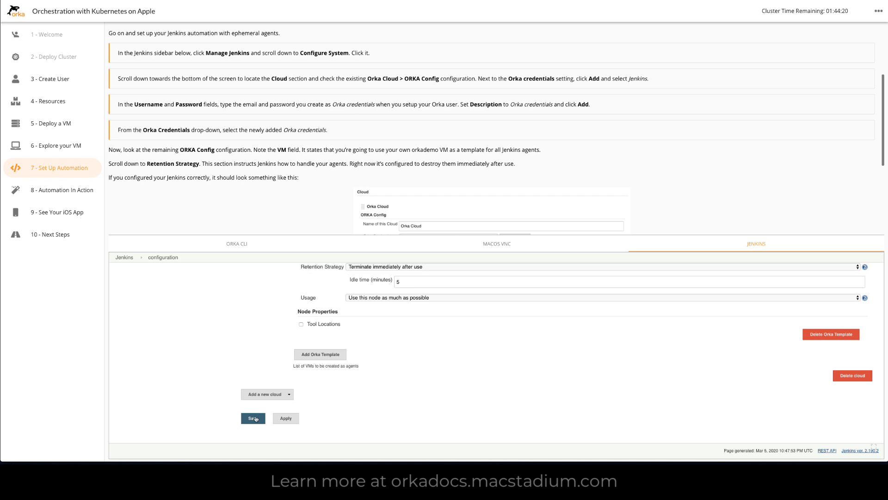
{"action": "left_click", "coordinate": [254, 421]}
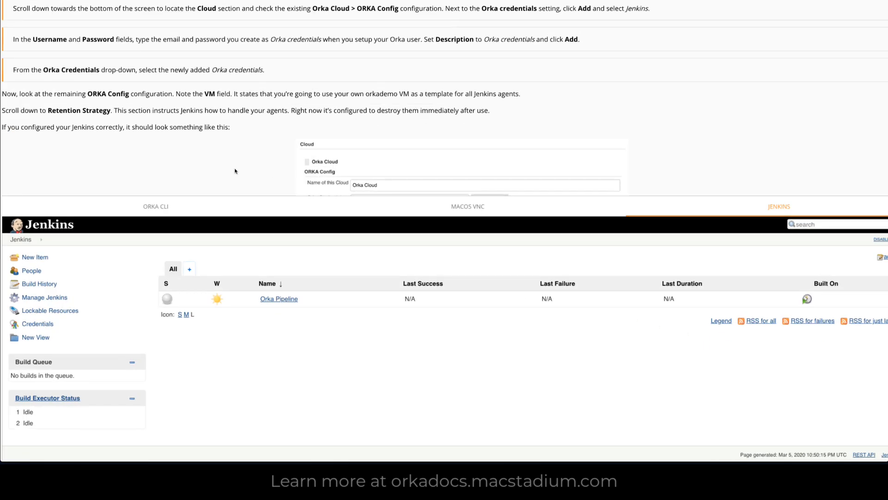
{"action": "scroll", "coordinate": [215, 129], "scroll_direction": "down", "scroll_amount": 5}
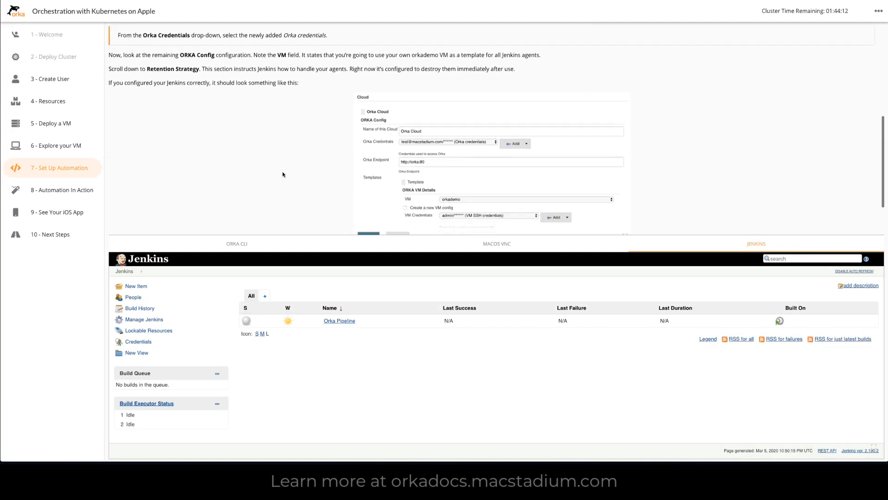
Step: Finish reading the Set Up Automation instructions, advance to the Automation In Action section and look through it
{"action": "scroll", "coordinate": [282, 175], "scroll_direction": "down", "scroll_amount": 1}
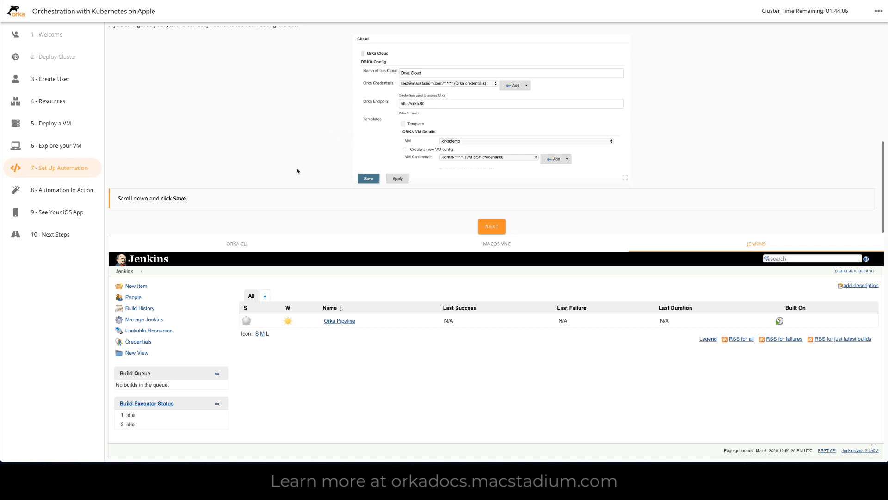
{"action": "scroll", "coordinate": [306, 167], "scroll_direction": "down", "scroll_amount": 1}
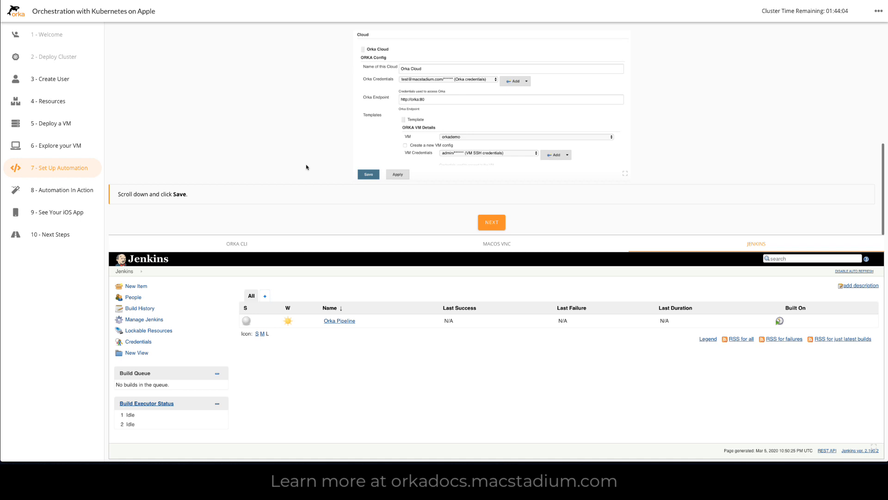
{"action": "left_click", "coordinate": [493, 224]}
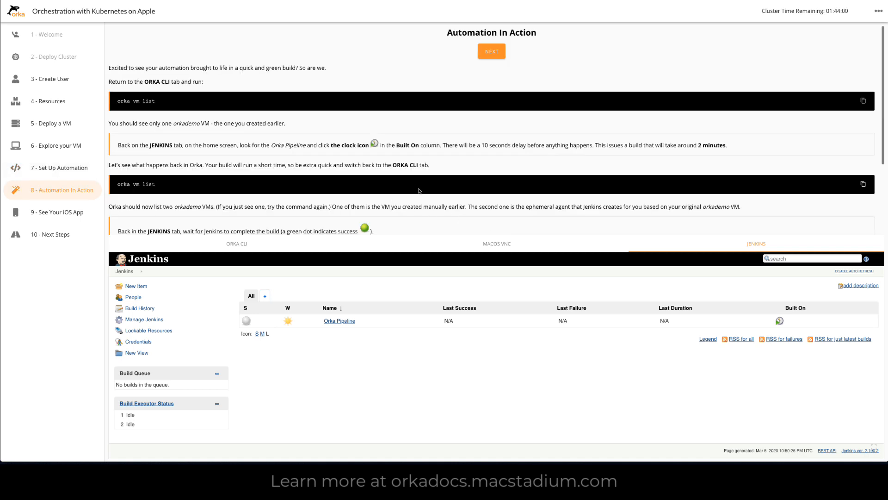
{"action": "scroll", "coordinate": [419, 191], "scroll_direction": "down", "scroll_amount": 2}
{"action": "scroll", "coordinate": [419, 191], "scroll_direction": "up", "scroll_amount": 2}
{"action": "scroll", "coordinate": [419, 191], "scroll_direction": "down", "scroll_amount": 4}
{"action": "scroll", "coordinate": [419, 191], "scroll_direction": "up", "scroll_amount": 4}
Step: Switch to the Orka CLI and list the deployed VMs with orka vm list before starting a build
{"action": "left_click", "coordinate": [251, 244]}
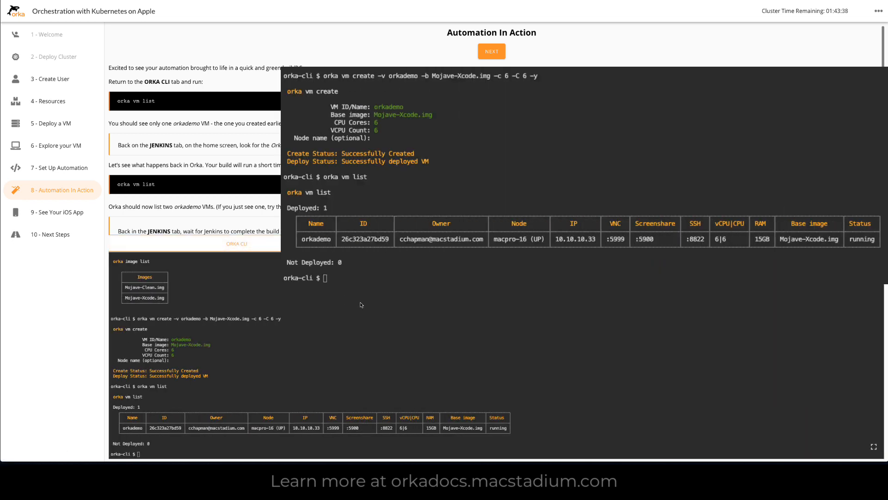
{"action": "left_click", "coordinate": [361, 306]}
{"action": "type", "text": "orka vm list"}
{"action": "key", "text": "Return"}
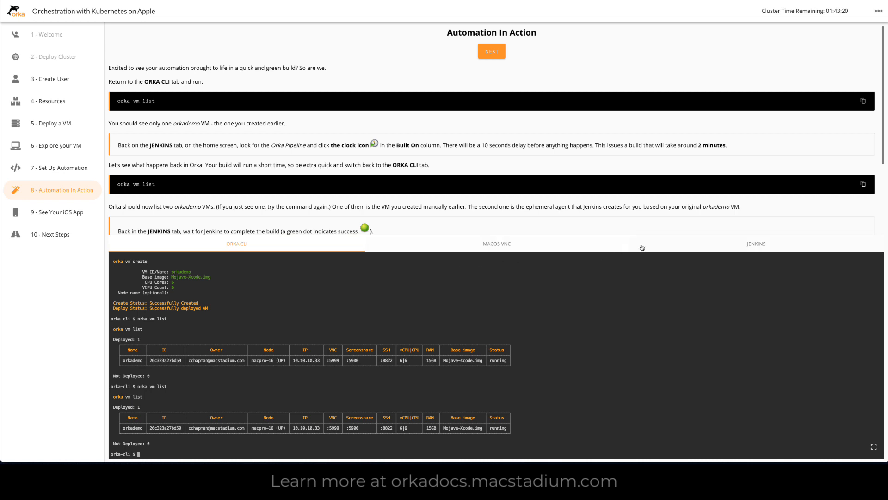
Step: Return to Jenkins, schedule a build of the Orka Pipeline and read on in the demo instructions
{"action": "left_click", "coordinate": [713, 244]}
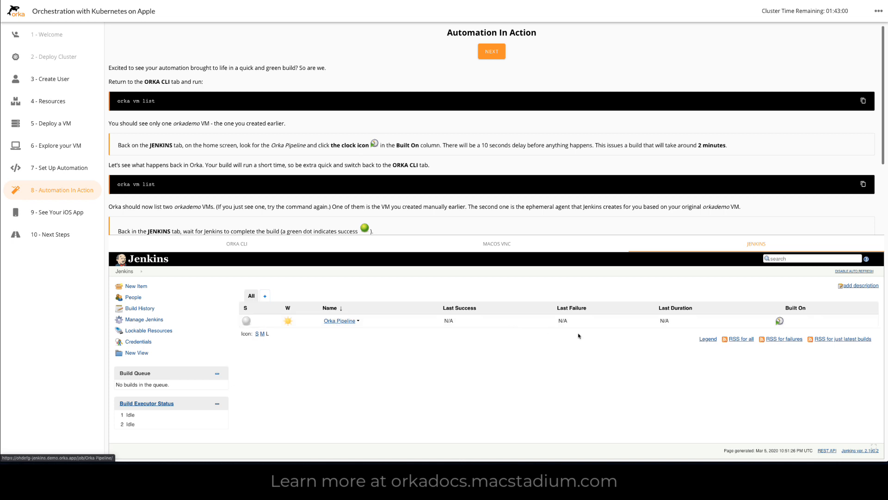
{"action": "left_click", "coordinate": [780, 322]}
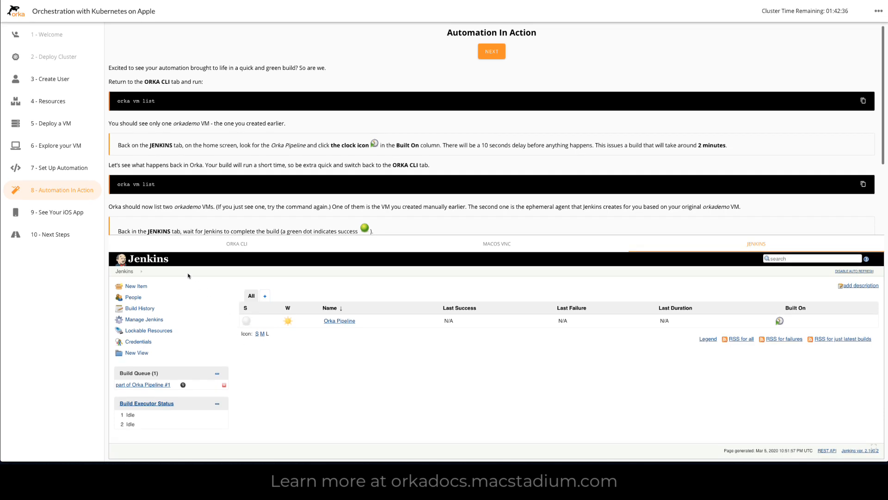
{"action": "scroll", "coordinate": [190, 221], "scroll_direction": "down", "scroll_amount": 3}
{"action": "scroll", "coordinate": [189, 220], "scroll_direction": "down", "scroll_amount": 2}
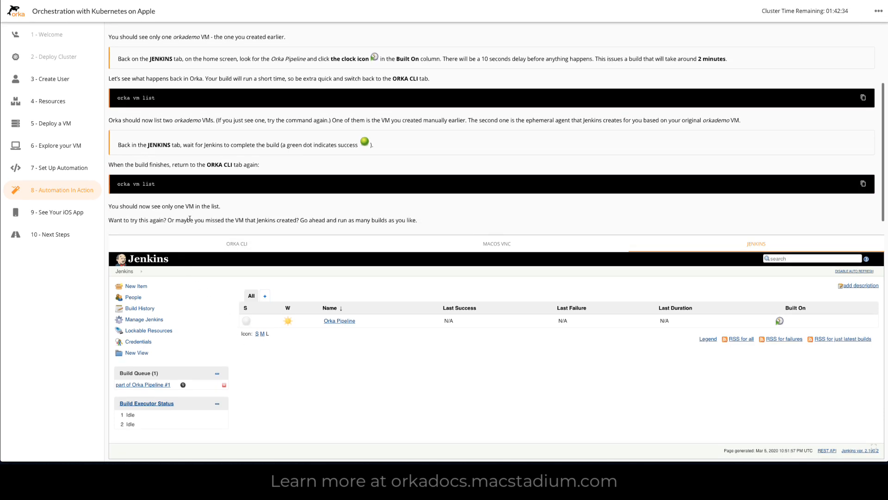
Step: Run orka vm list in the Orka CLI while the Jenkins build is in progress
{"action": "left_click", "coordinate": [241, 244]}
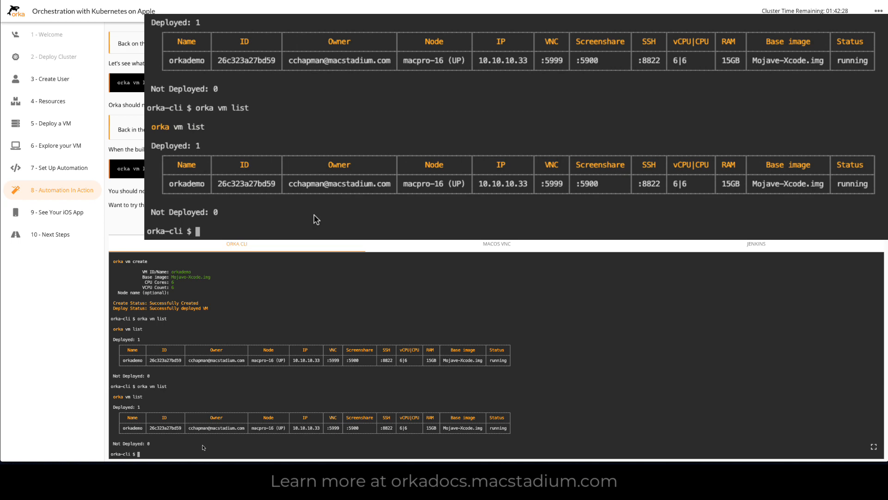
{"action": "type", "text": "orka vm list"}
{"action": "key", "text": "Return"}
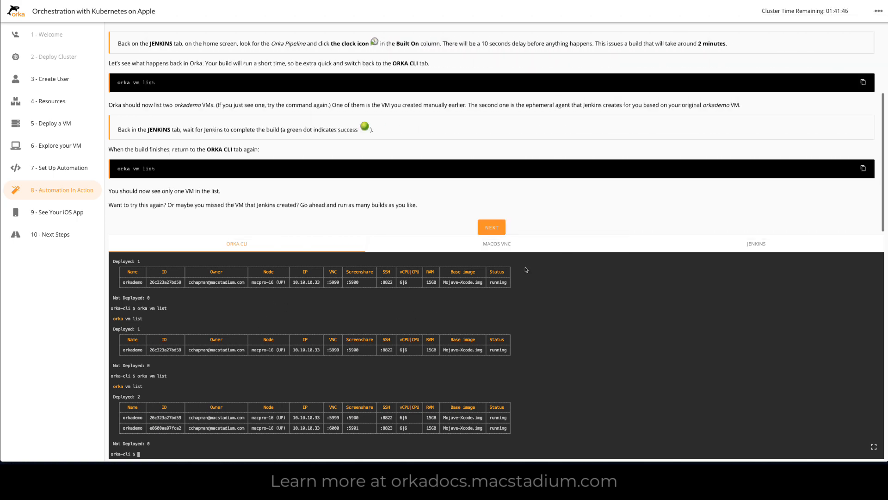
Step: Check the Orka Pipeline build in Jenkins and advance the demo to the See Your iOS App section
{"action": "left_click", "coordinate": [727, 247]}
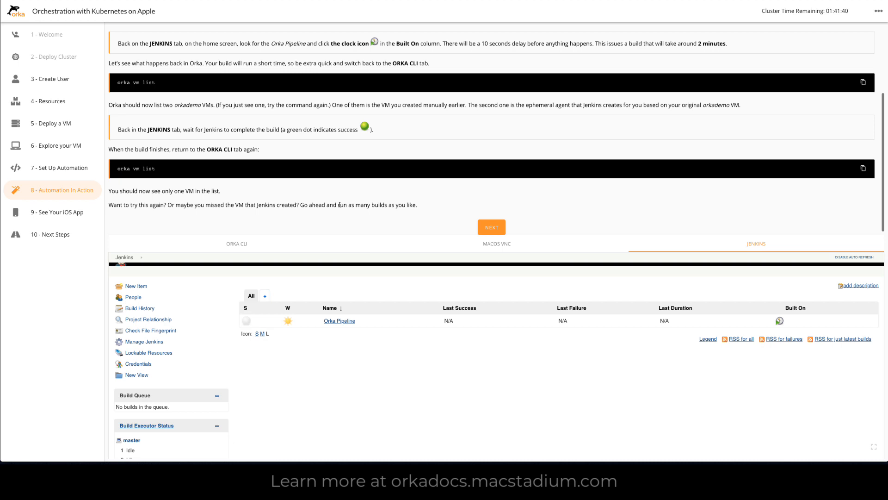
{"action": "scroll", "coordinate": [339, 204], "scroll_direction": "down", "scroll_amount": 1}
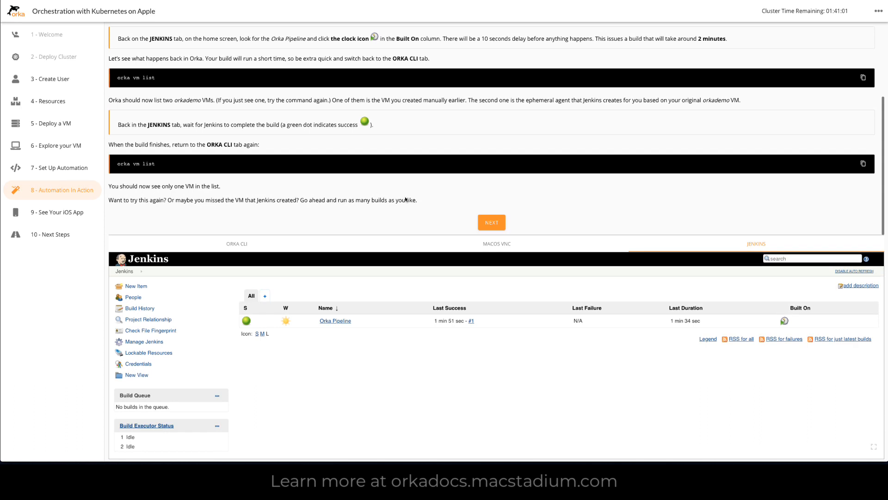
{"action": "left_click", "coordinate": [492, 224]}
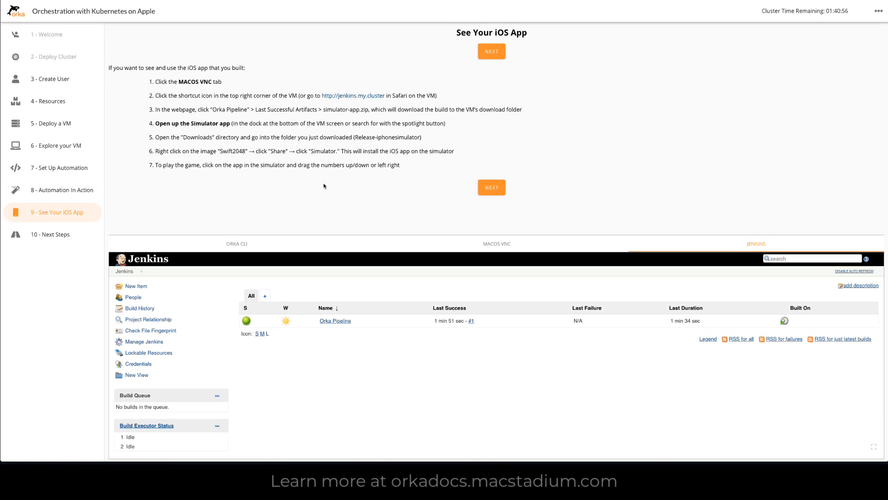
Step: List the VMs once more in the Orka CLI with orka vm list after the build has finished
{"action": "left_click", "coordinate": [283, 244]}
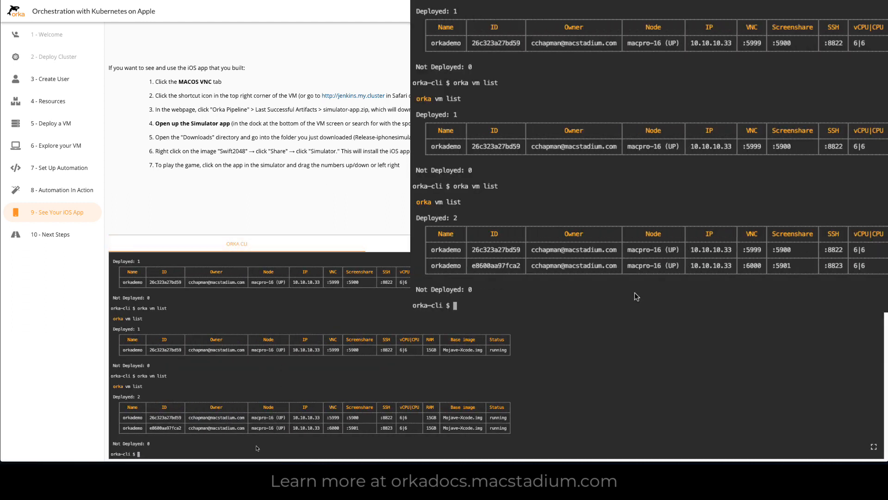
{"action": "type", "text": "orka vm list"}
{"action": "key", "text": "Return"}
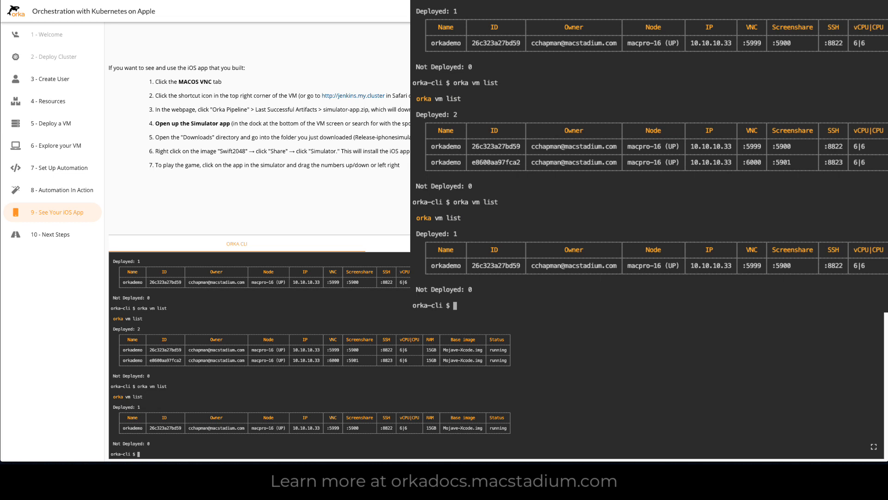
Step: Look at the Orka Pipeline status in Jenkins, and switch to the macOS VM's VNC session in full screen
{"action": "left_click", "coordinate": [740, 245]}
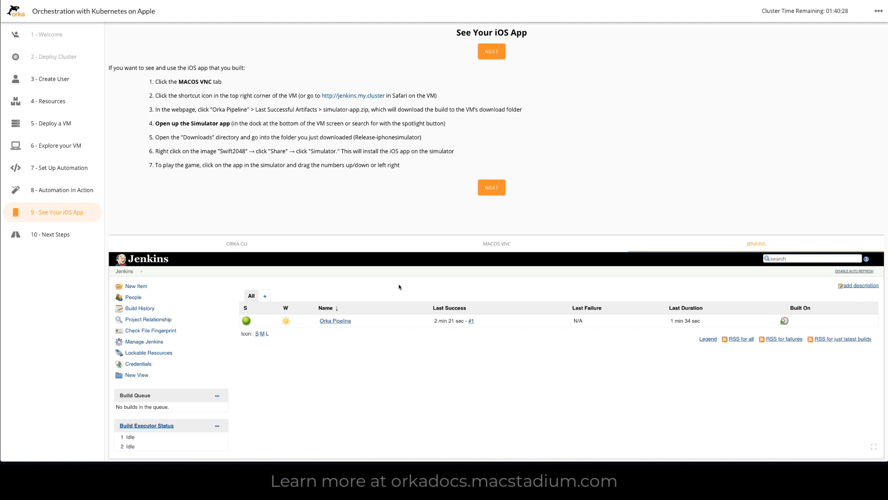
{"action": "left_click", "coordinate": [487, 246]}
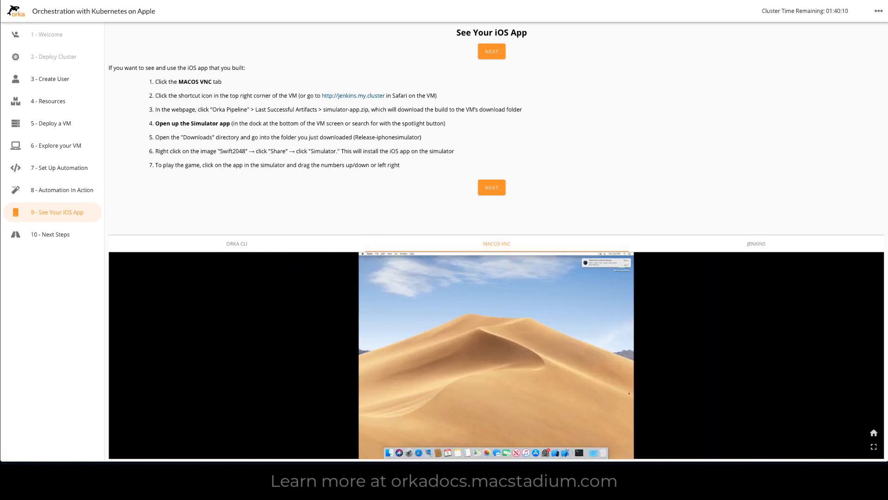
{"action": "left_click", "coordinate": [874, 446]}
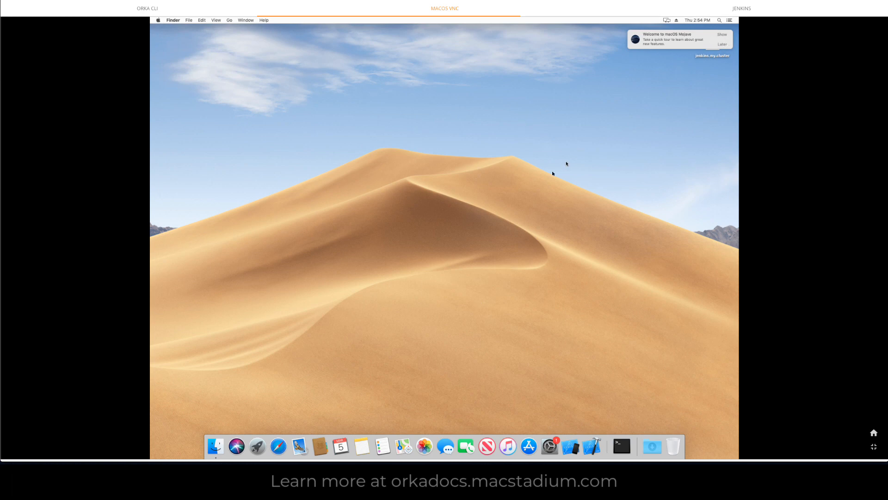
Step: In the VM's Safari, download simulator-app.zip from the Orka Pipeline page on the Jenkins dashboard and close the browser window
{"action": "left_click", "coordinate": [279, 445]}
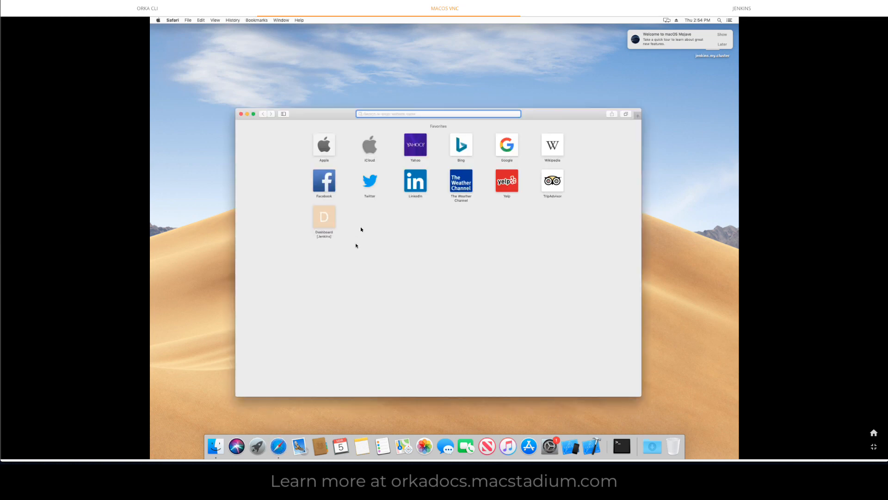
{"action": "left_click", "coordinate": [323, 219]}
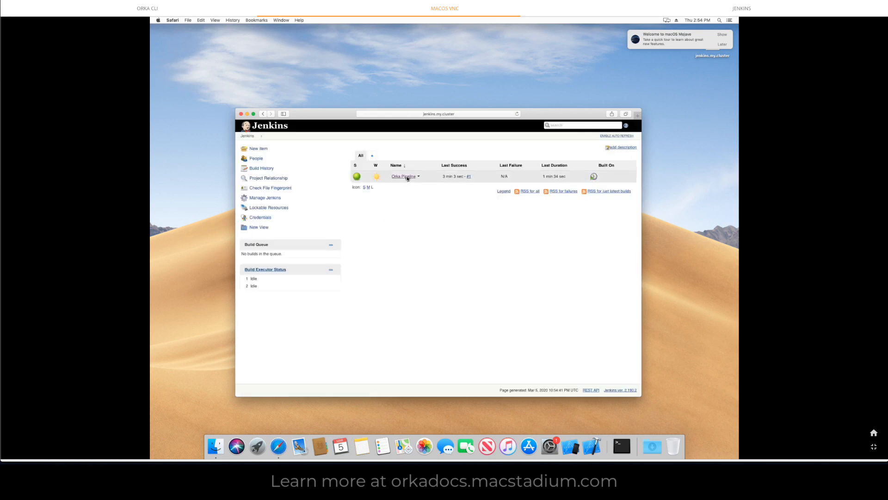
{"action": "left_click", "coordinate": [403, 177]}
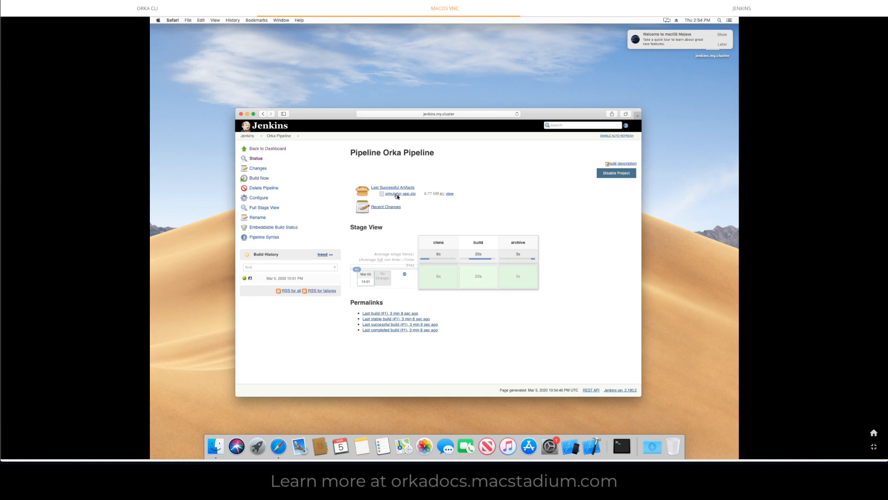
{"action": "left_click", "coordinate": [397, 195]}
{"action": "left_click", "coordinate": [241, 114]}
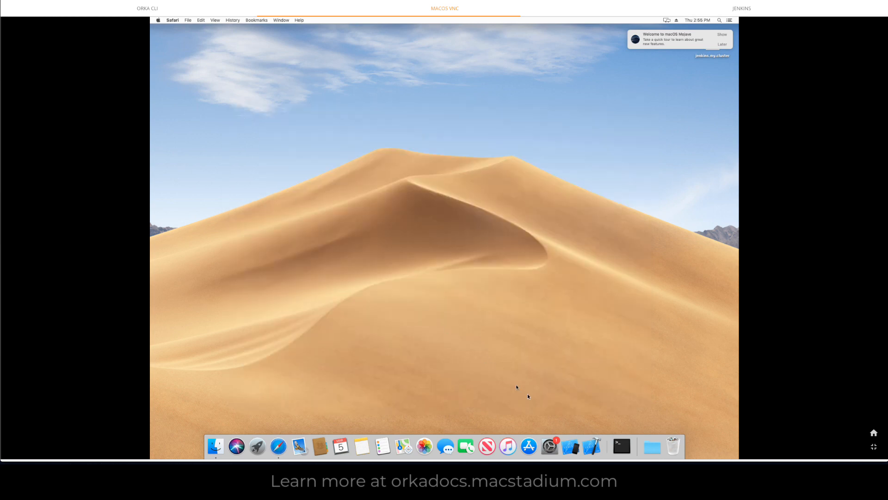
Step: Launch Simulator, open the downloaded Release-iphonesimulator folder and move the simulated iPhone away from the folder window
{"action": "left_click", "coordinate": [570, 448]}
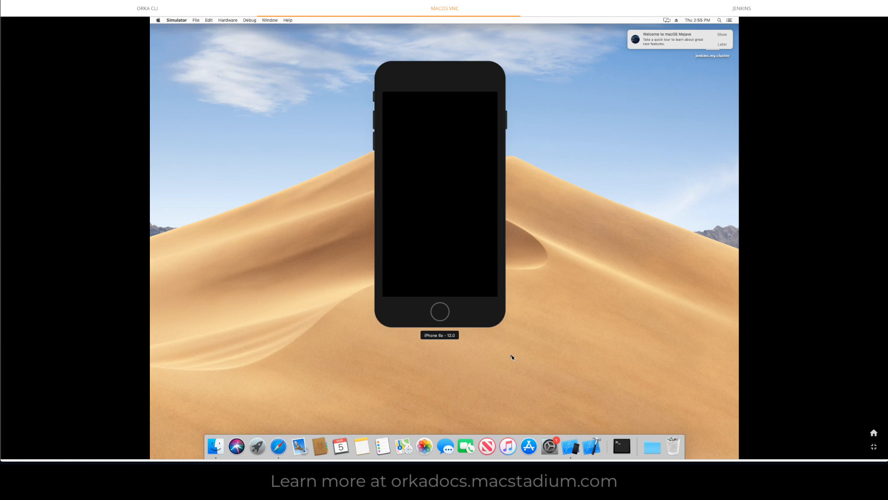
{"action": "left_click", "coordinate": [649, 448]}
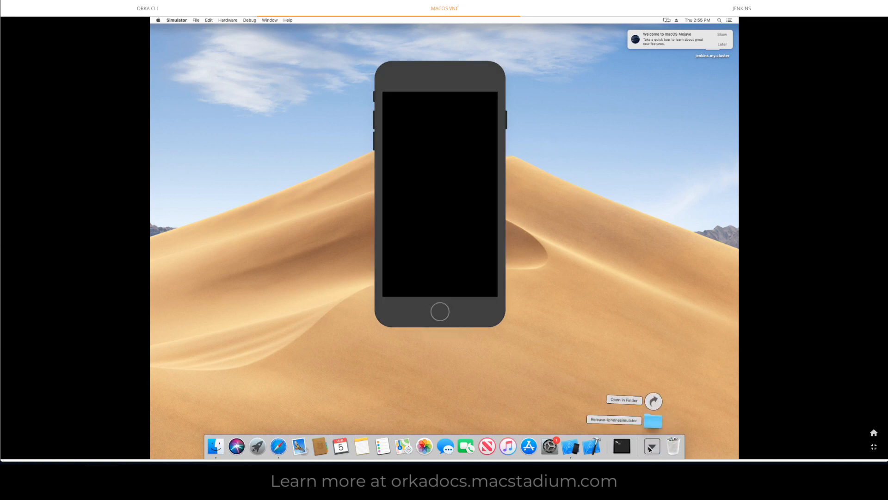
{"action": "left_click", "coordinate": [653, 421]}
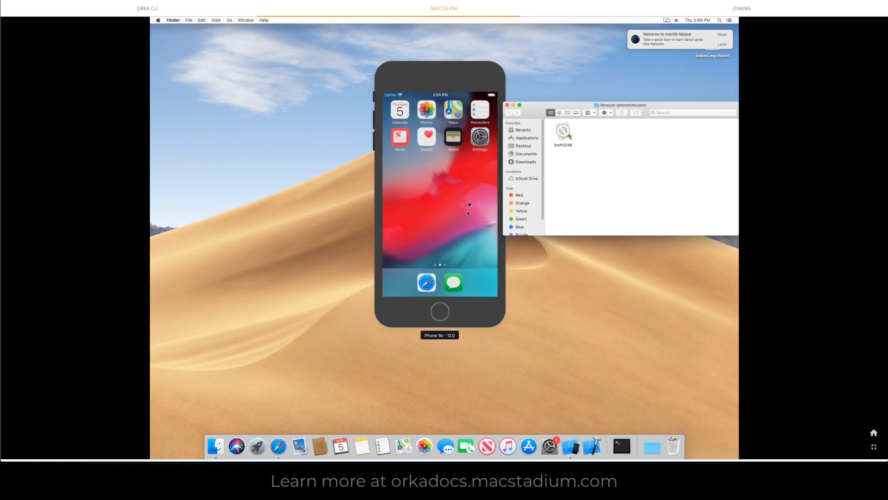
{"action": "left_click_drag", "start_coordinate": [402, 79], "coordinate": [361, 78]}
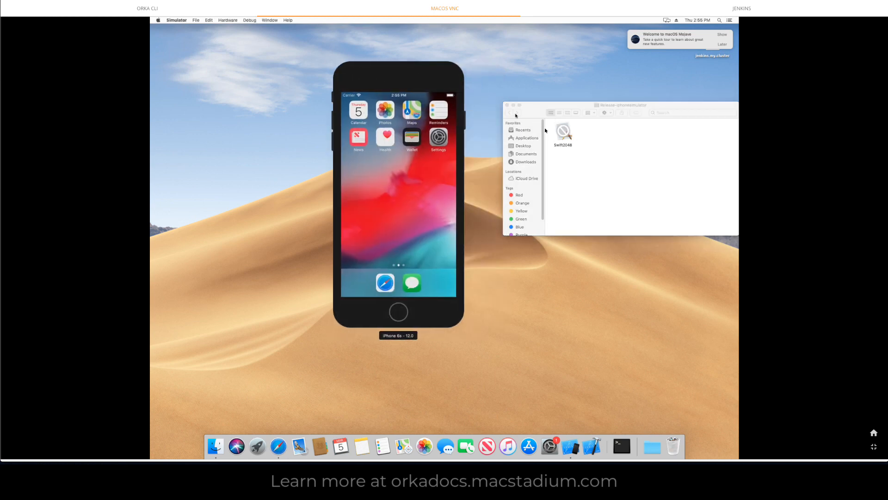
Step: Share Swift2048 to the iPhone 6s (12.0) simulator to install it, and close the folder window
{"action": "right_click", "coordinate": [564, 135]}
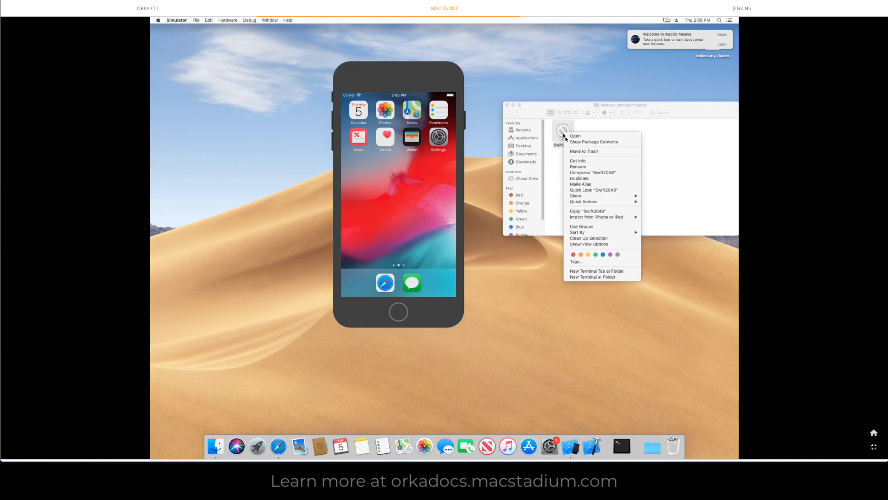
{"action": "mouse_move", "coordinate": [577, 198]}
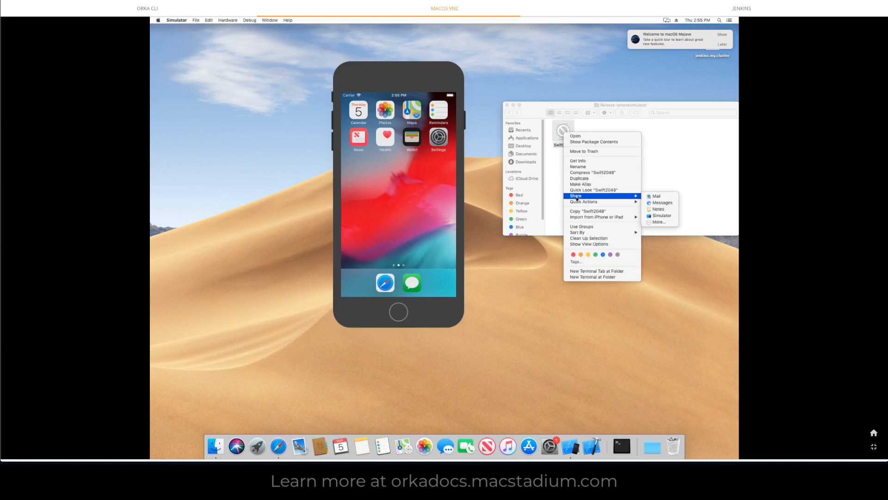
{"action": "left_click", "coordinate": [661, 216]}
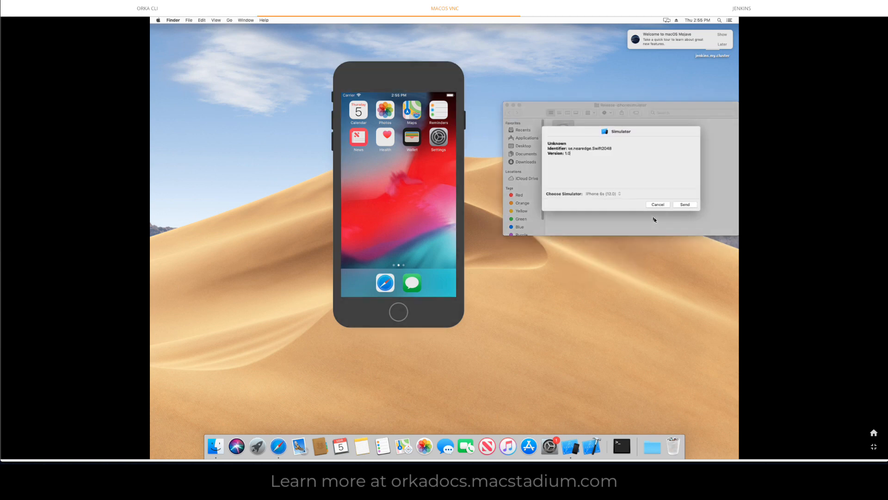
{"action": "left_click", "coordinate": [684, 205]}
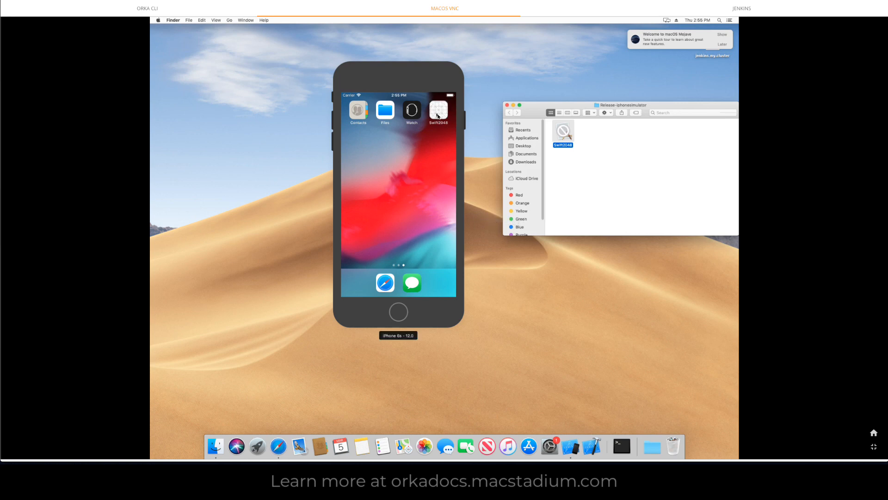
{"action": "left_click", "coordinate": [507, 105]}
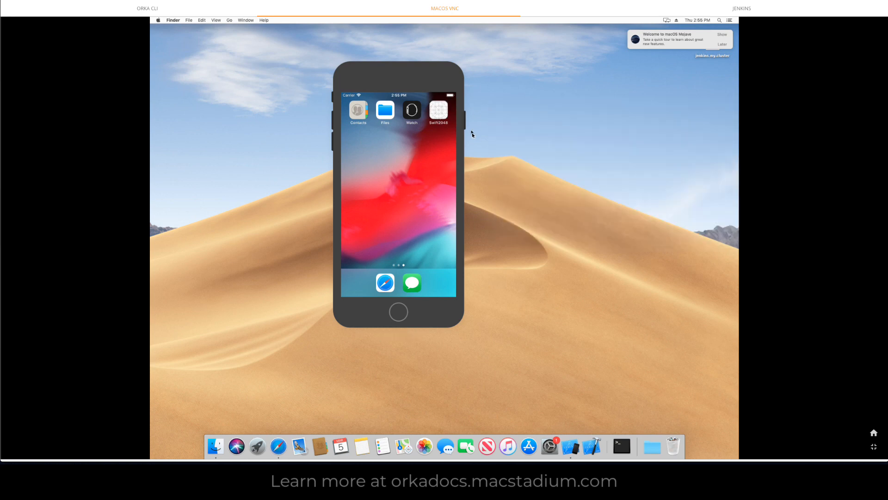
Step: Open Swift2048 on the simulated iPhone, slide the tiles down twice and reset the game
{"action": "left_click", "coordinate": [438, 111]}
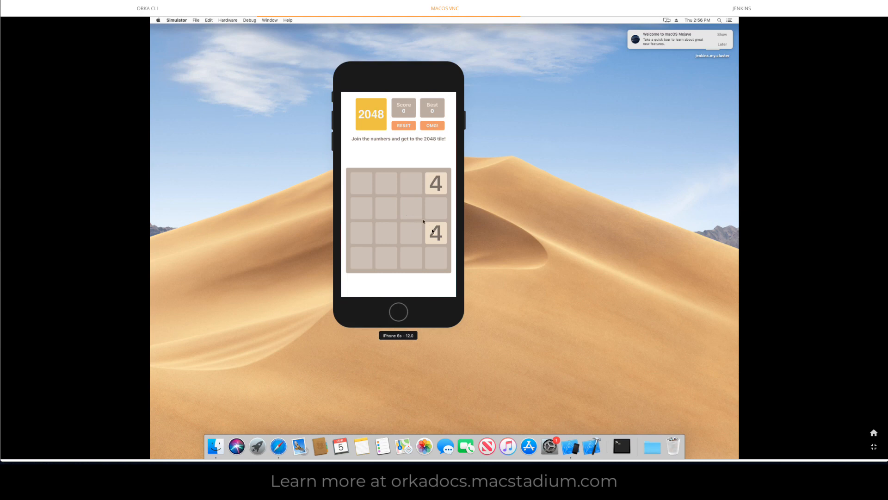
{"action": "left_click_drag", "start_coordinate": [437, 184], "coordinate": [439, 225]}
{"action": "left_click_drag", "start_coordinate": [416, 181], "coordinate": [410, 215]}
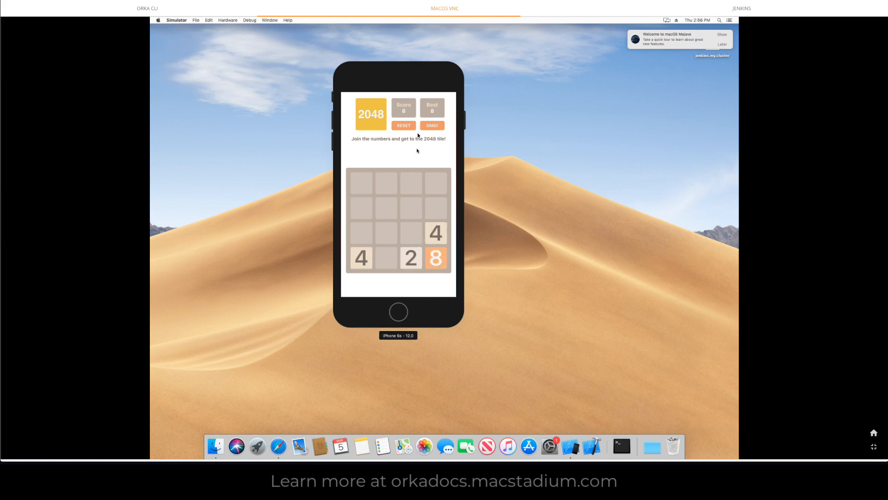
{"action": "left_click", "coordinate": [404, 125]}
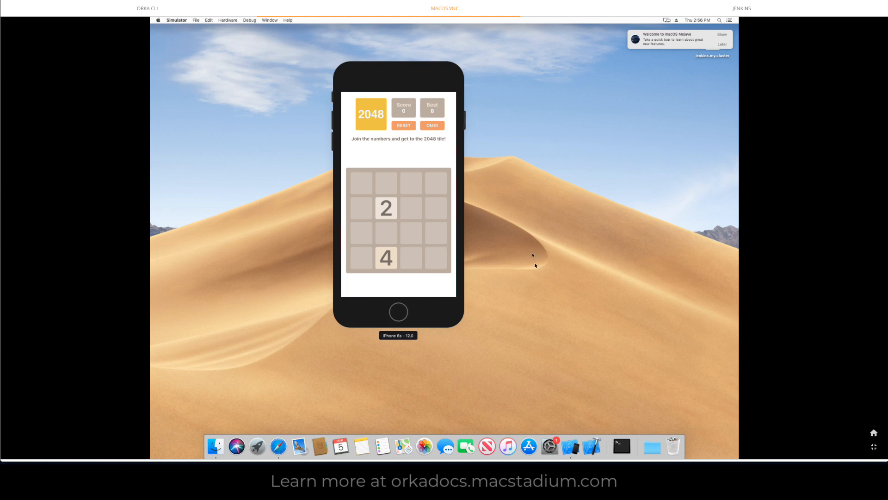
Step: Quit Simulator, leave the full-screen VM view and advance the demo guide to the Next Steps page
{"action": "left_click", "coordinate": [177, 20]}
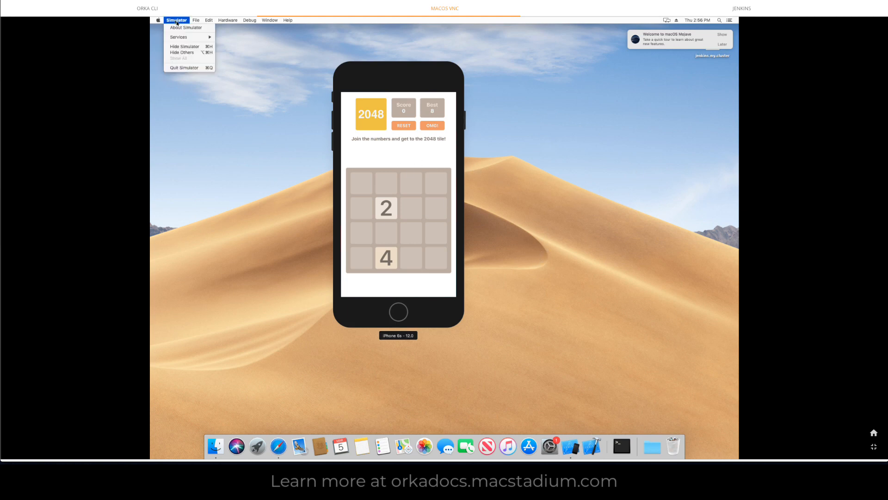
{"action": "left_click", "coordinate": [189, 70]}
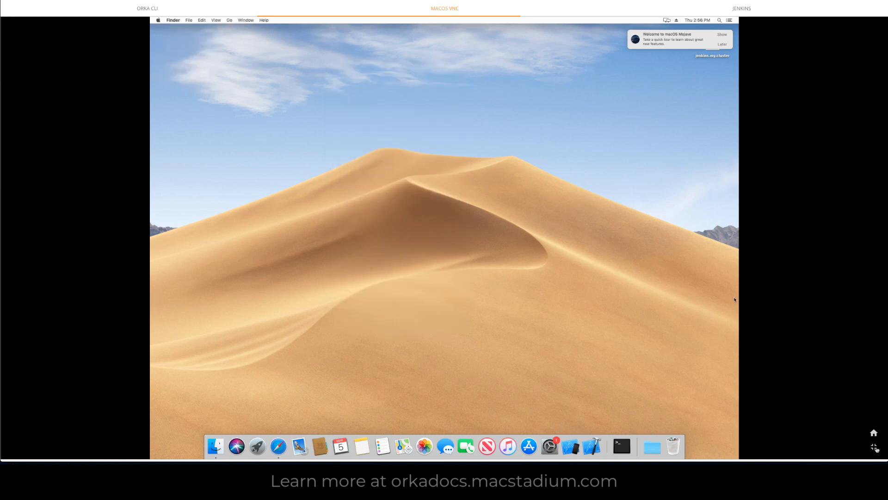
{"action": "left_click", "coordinate": [874, 448]}
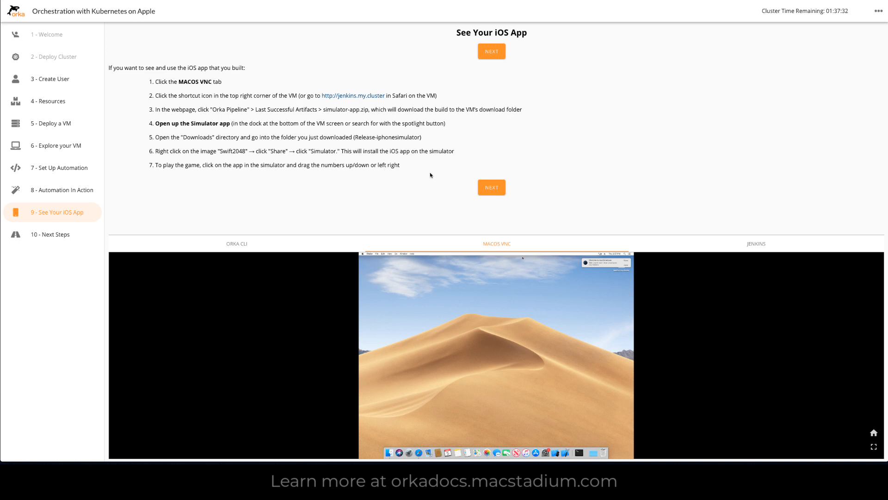
{"action": "left_click", "coordinate": [493, 189]}
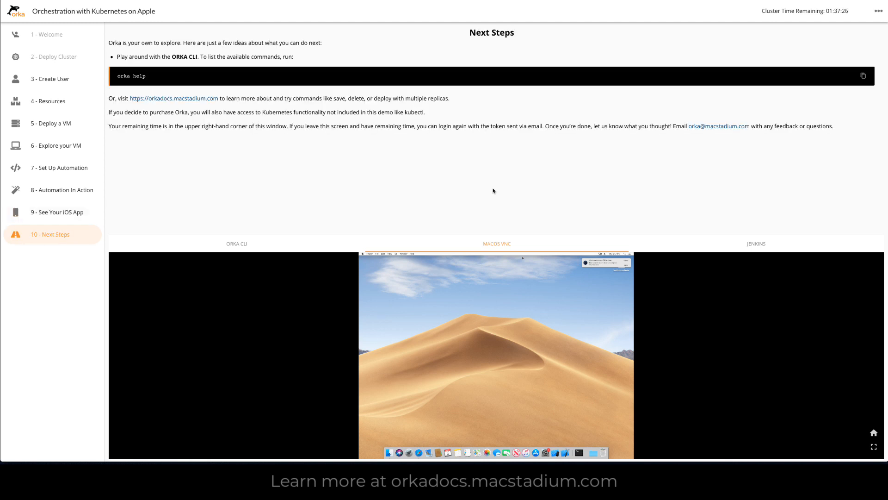
Step: Run orka help in the Orka CLI and go back to the beginning of its output
{"action": "left_click", "coordinate": [253, 248]}
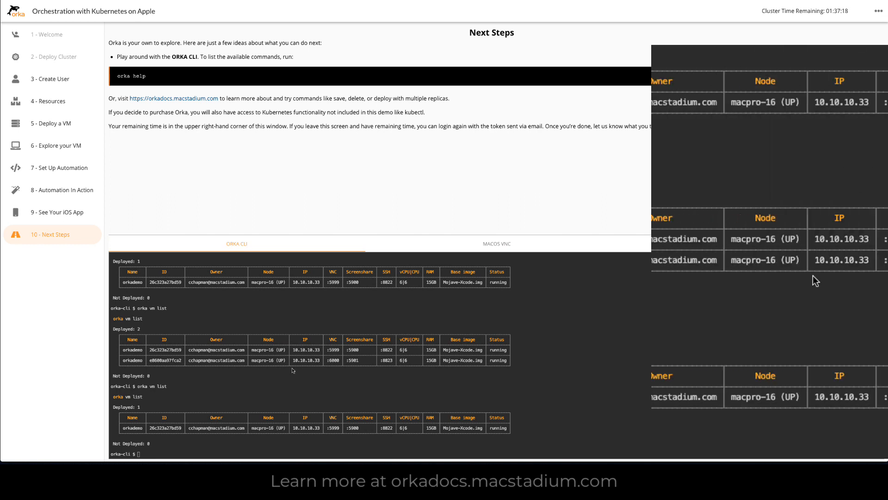
{"action": "type", "text": "orka"}
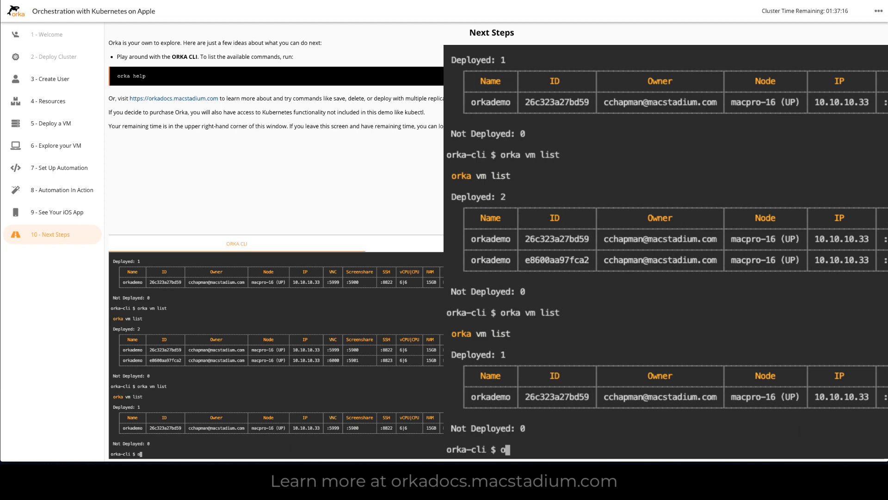
{"action": "type", "text": " help"}
{"action": "key", "text": "Return"}
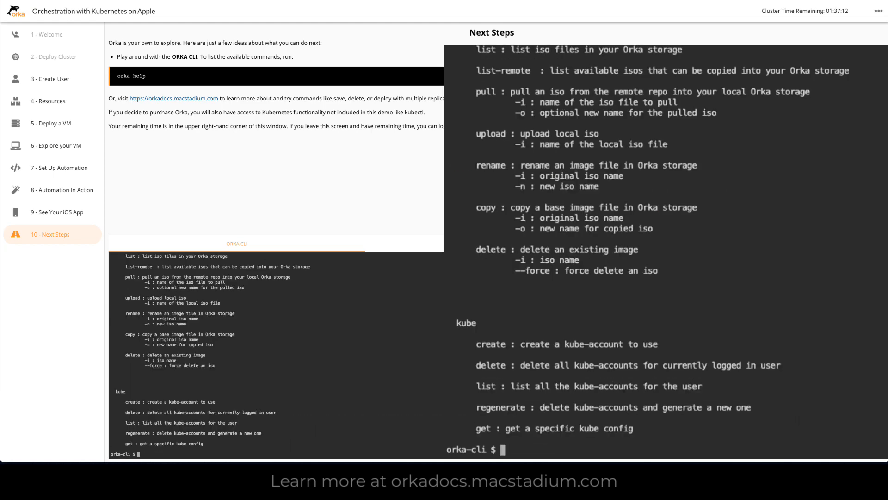
{"action": "scroll", "coordinate": [366, 396], "scroll_direction": "up", "scroll_amount": 10}
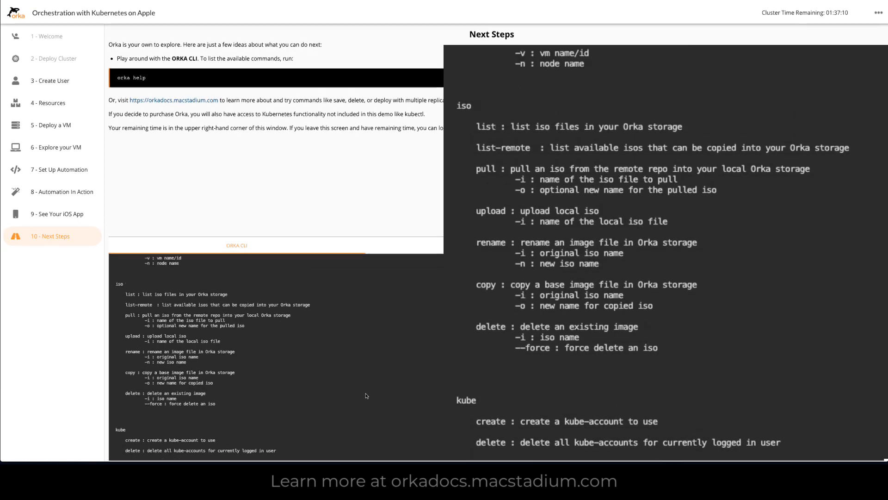
{"action": "scroll", "coordinate": [366, 395], "scroll_direction": "up", "scroll_amount": 15}
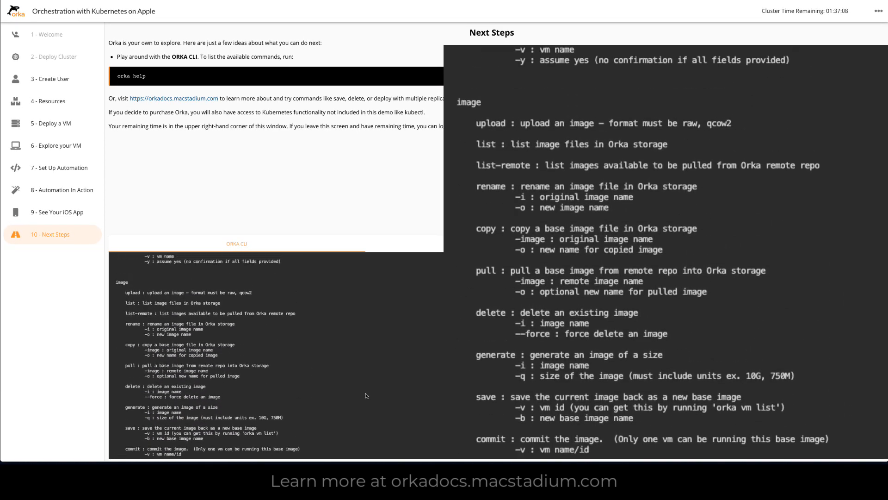
{"action": "scroll", "coordinate": [366, 396], "scroll_direction": "up", "scroll_amount": 15}
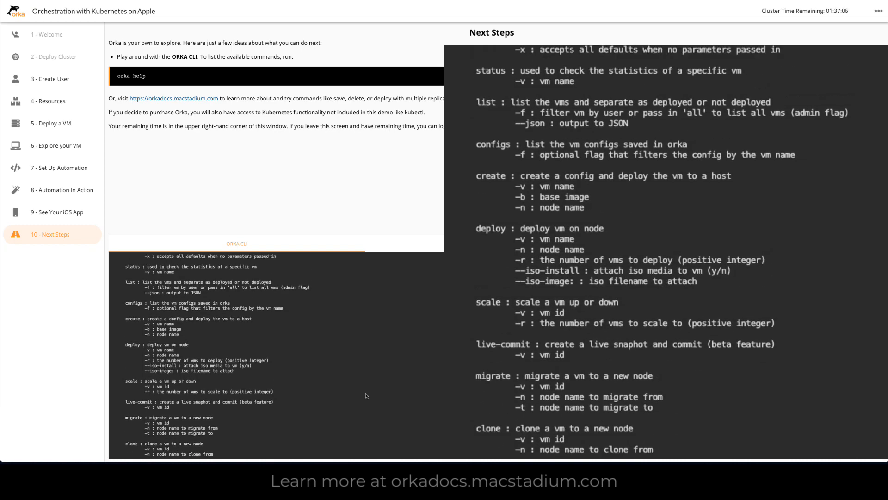
{"action": "scroll", "coordinate": [366, 395], "scroll_direction": "up", "scroll_amount": 15}
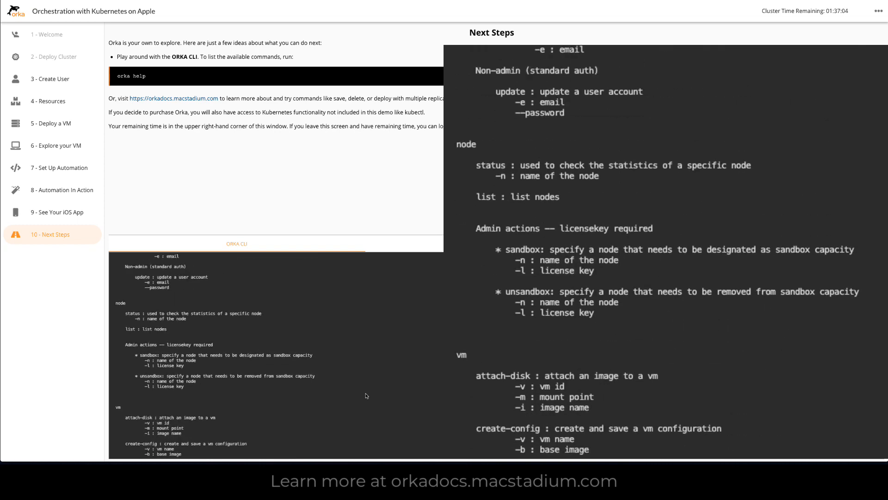
{"action": "scroll", "coordinate": [366, 395], "scroll_direction": "up", "scroll_amount": 10}
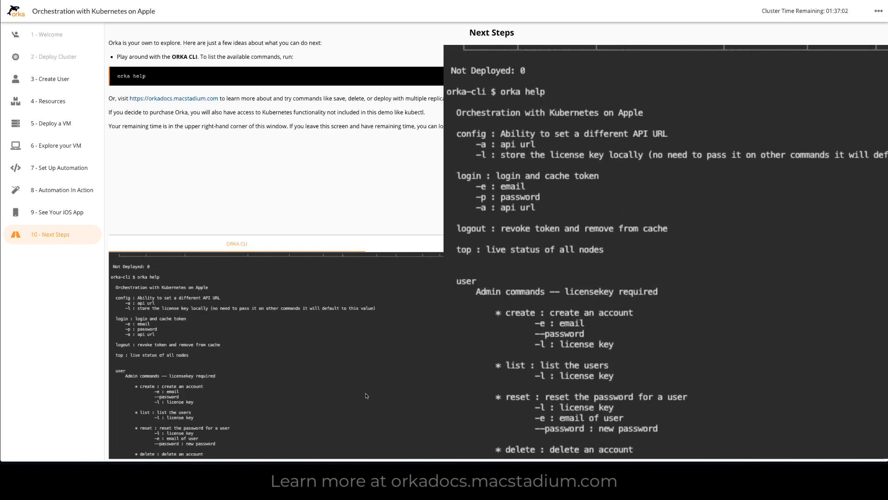
Step: Examine the user and node commands in the help output, including the admin actions that require a license key
{"action": "scroll", "coordinate": [367, 395], "scroll_direction": "down", "scroll_amount": 10}
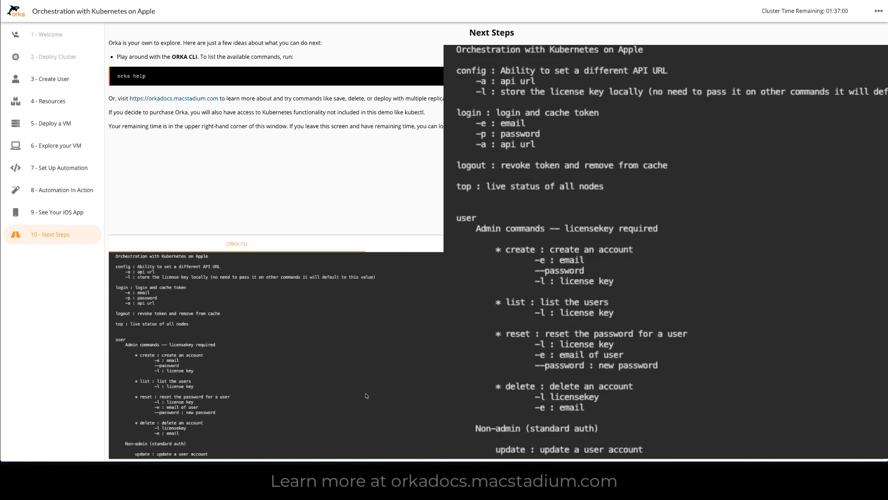
{"action": "scroll", "coordinate": [366, 396], "scroll_direction": "down", "scroll_amount": 5}
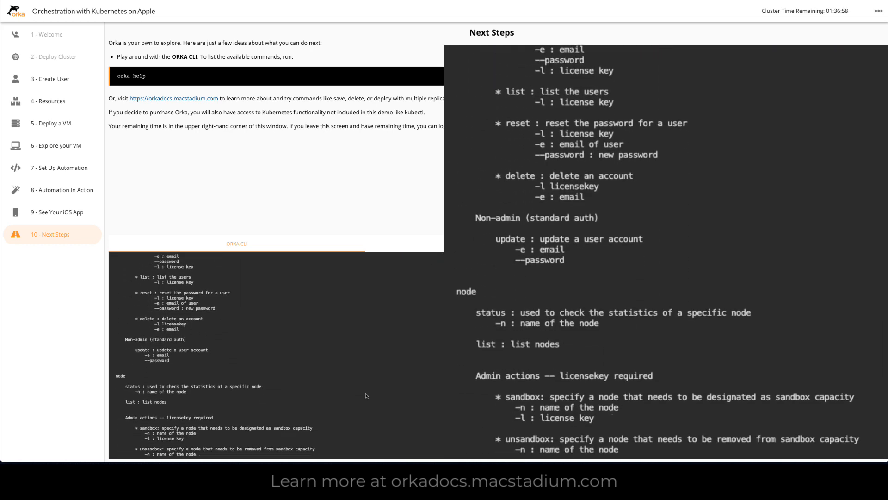
{"action": "scroll", "coordinate": [366, 395], "scroll_direction": "down", "scroll_amount": 3}
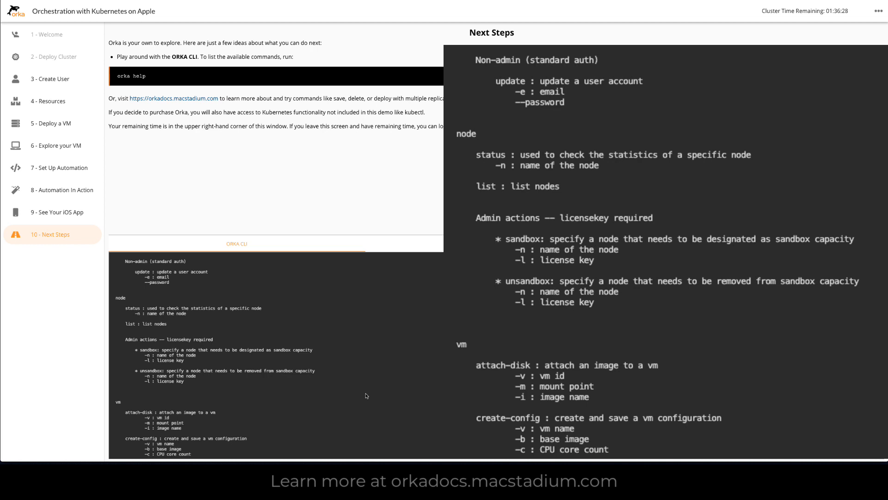
{"action": "scroll", "coordinate": [367, 395], "scroll_direction": "down", "scroll_amount": 2}
{"action": "scroll", "coordinate": [366, 395], "scroll_direction": "up", "scroll_amount": 4}
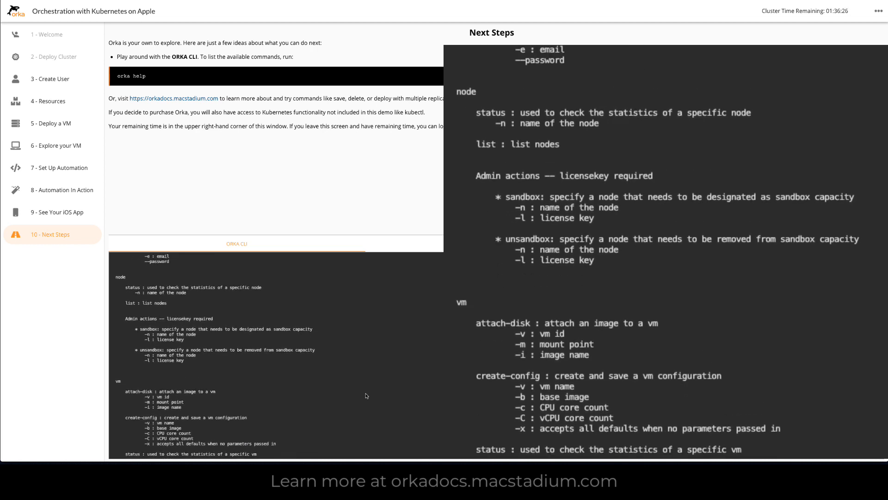
{"action": "scroll", "coordinate": [366, 395], "scroll_direction": "down", "scroll_amount": 4}
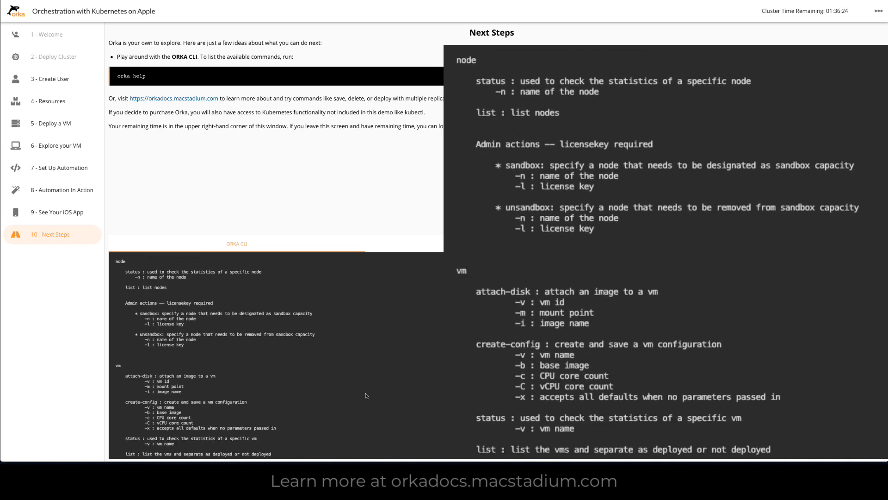
{"action": "scroll", "coordinate": [367, 396], "scroll_direction": "down", "scroll_amount": 2}
{"action": "scroll", "coordinate": [367, 395], "scroll_direction": "up", "scroll_amount": 10}
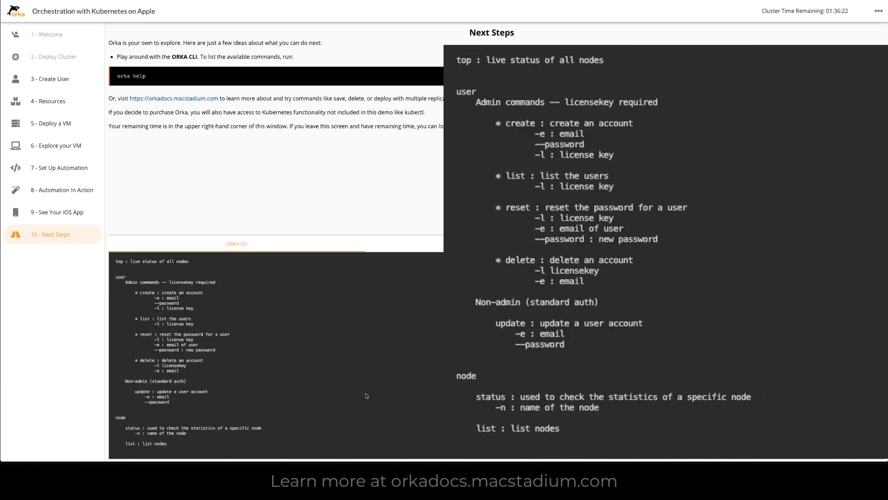
{"action": "scroll", "coordinate": [366, 396], "scroll_direction": "up", "scroll_amount": 8}
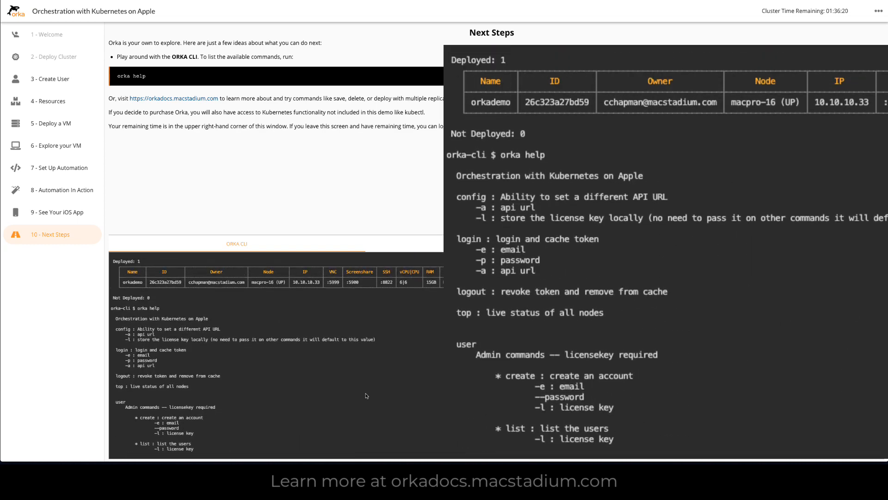
{"action": "scroll", "coordinate": [366, 396], "scroll_direction": "down", "scroll_amount": 5}
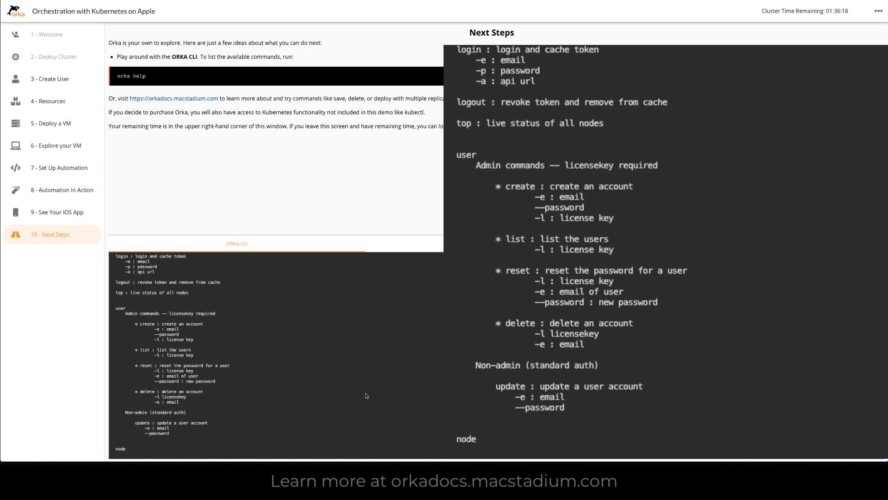
{"action": "scroll", "coordinate": [366, 395], "scroll_direction": "down", "scroll_amount": 3}
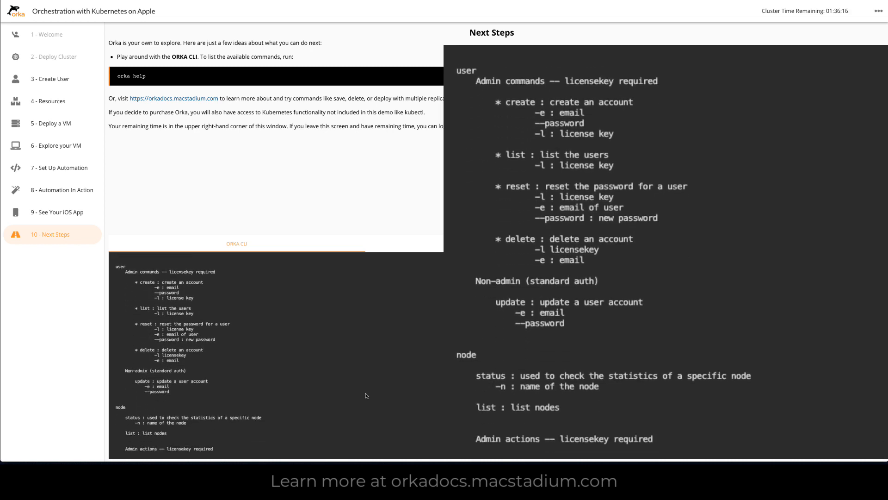
{"action": "scroll", "coordinate": [366, 395], "scroll_direction": "down", "scroll_amount": 2}
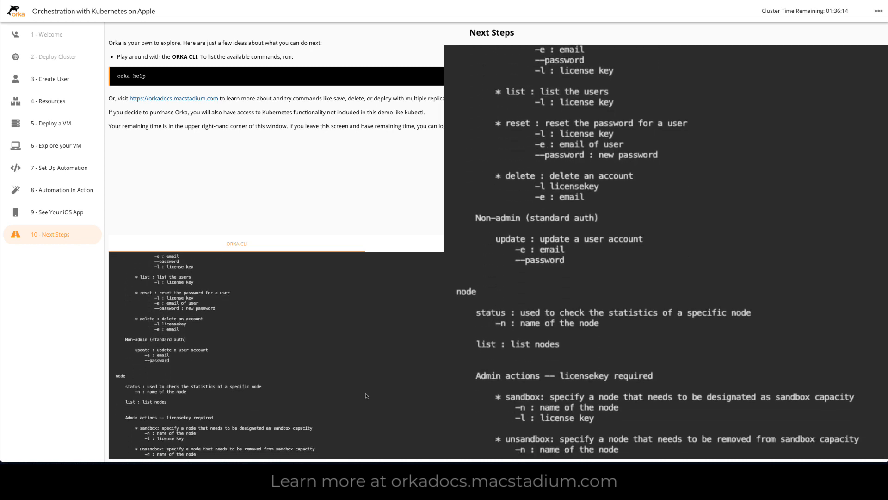
{"action": "scroll", "coordinate": [367, 396], "scroll_direction": "down", "scroll_amount": 3}
{"action": "scroll", "coordinate": [367, 395], "scroll_direction": "up", "scroll_amount": 3}
{"action": "scroll", "coordinate": [366, 395], "scroll_direction": "down", "scroll_amount": 5}
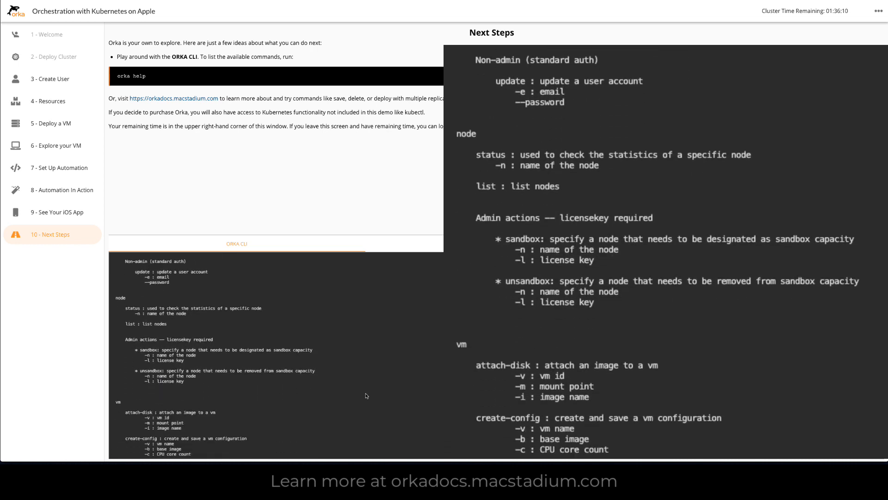
{"action": "scroll", "coordinate": [366, 395], "scroll_direction": "down", "scroll_amount": 3}
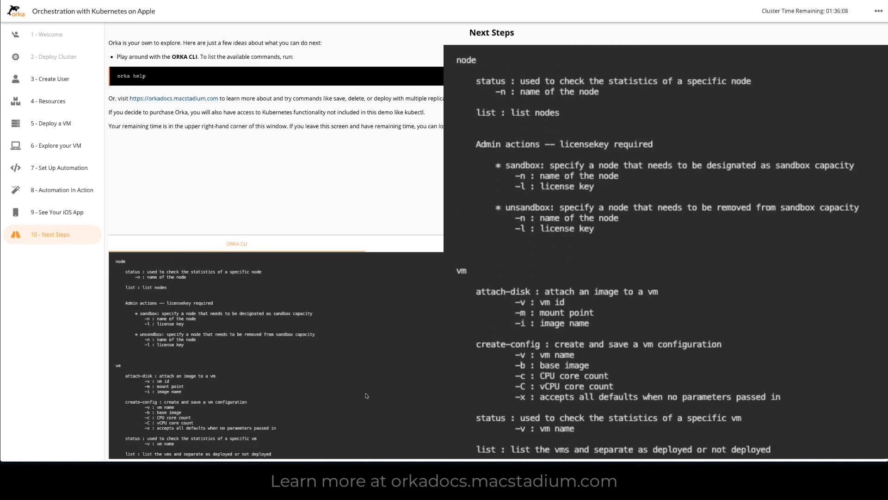
{"action": "scroll", "coordinate": [367, 395], "scroll_direction": "down", "scroll_amount": 2}
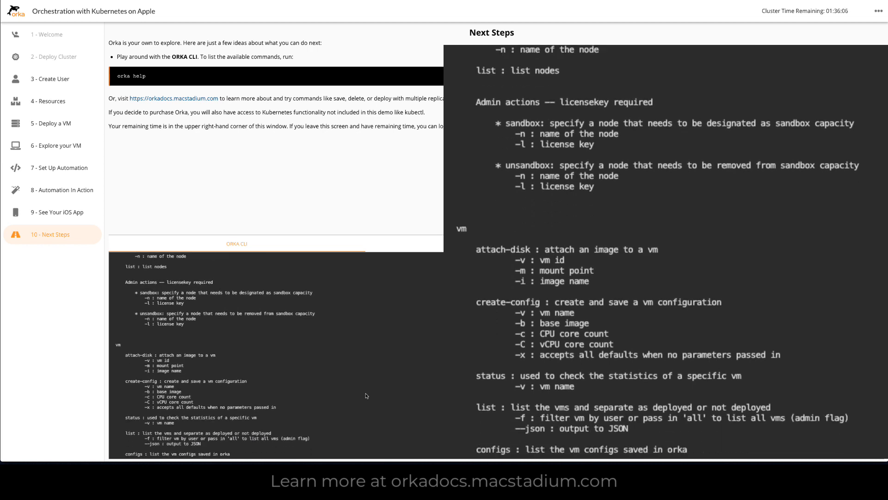
Step: Examine the vm commands and their flags in the help output, from attach-disk to purge, and continue through to the kube commands
{"action": "scroll", "coordinate": [366, 396], "scroll_direction": "down", "scroll_amount": 1}
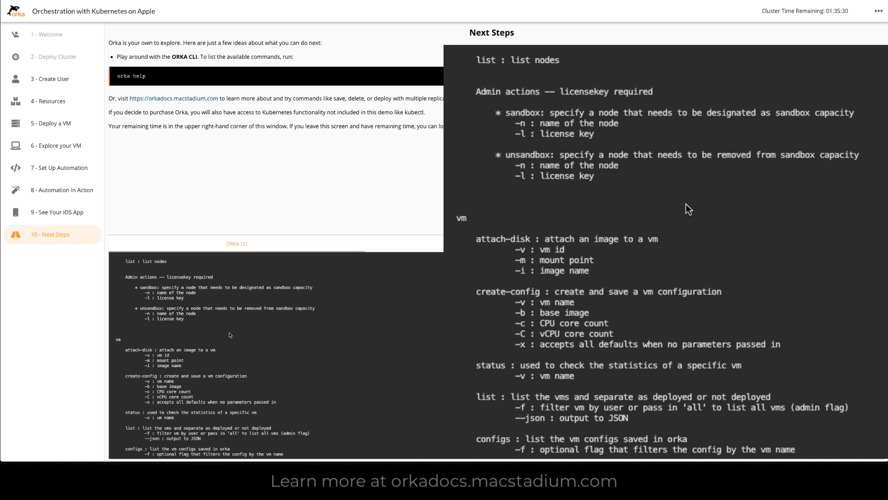
{"action": "scroll", "coordinate": [229, 335], "scroll_direction": "down", "scroll_amount": 5}
{"action": "scroll", "coordinate": [230, 334], "scroll_direction": "down", "scroll_amount": 2}
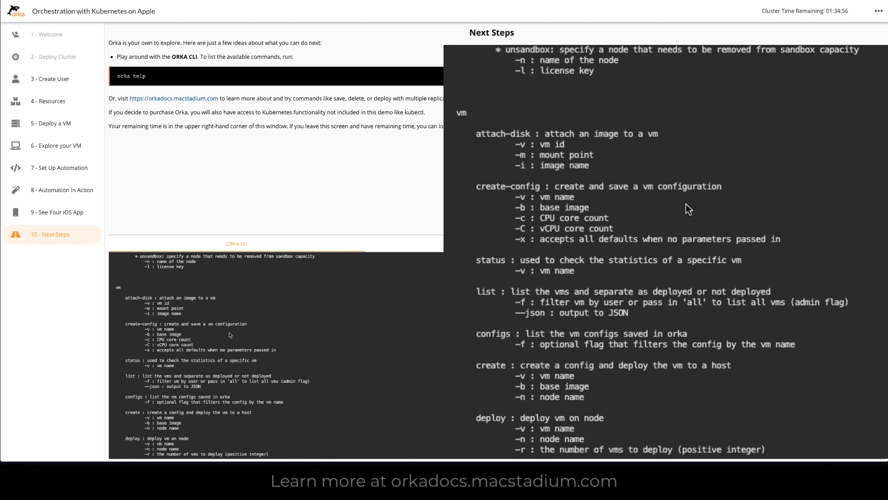
{"action": "scroll", "coordinate": [240, 336], "scroll_direction": "down", "scroll_amount": 3}
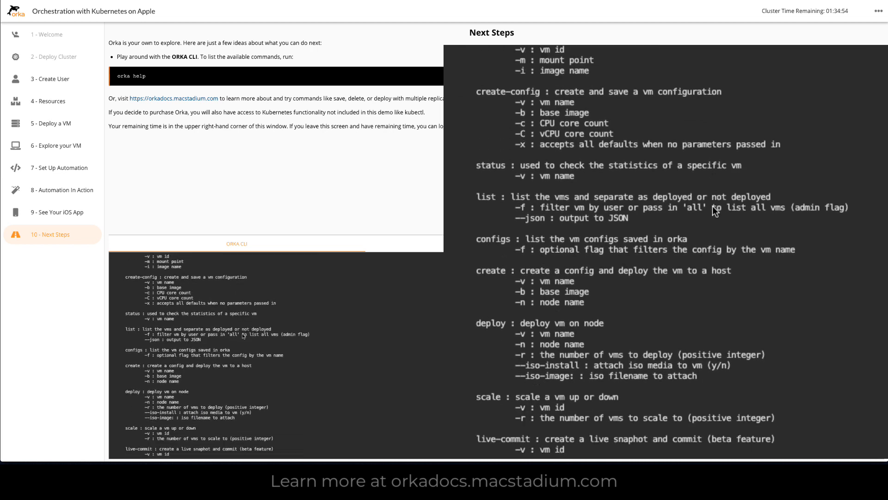
{"action": "scroll", "coordinate": [242, 334], "scroll_direction": "up", "scroll_amount": 2}
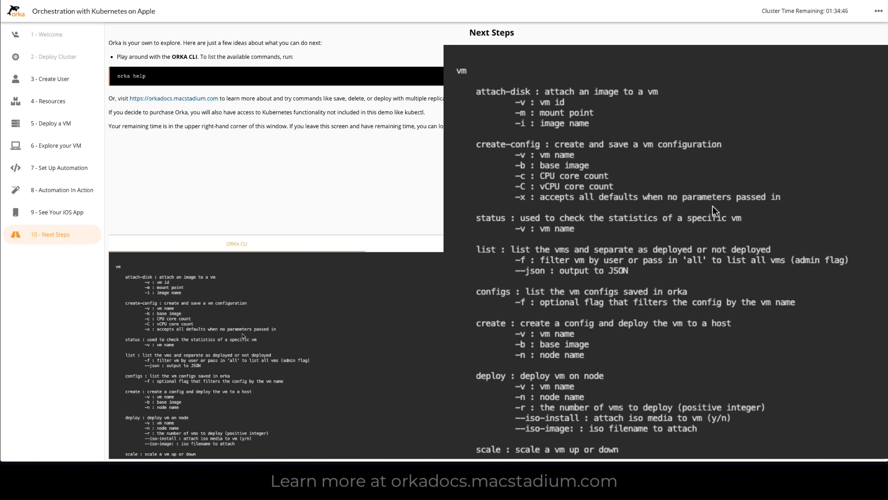
{"action": "scroll", "coordinate": [243, 335], "scroll_direction": "down", "scroll_amount": 3}
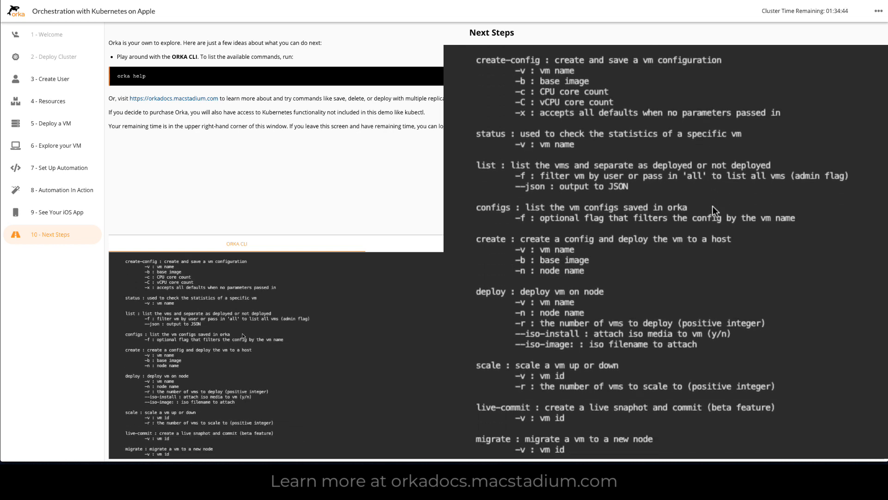
{"action": "scroll", "coordinate": [243, 336], "scroll_direction": "down", "scroll_amount": 5}
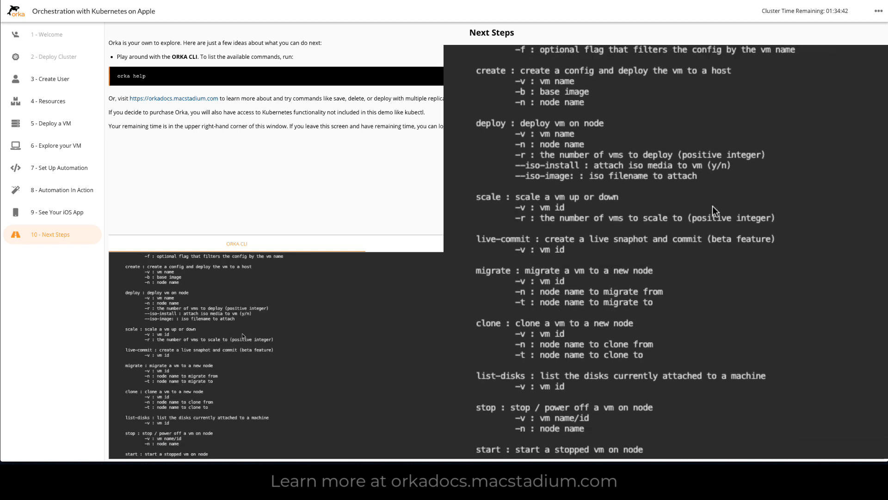
{"action": "scroll", "coordinate": [242, 336], "scroll_direction": "down", "scroll_amount": 3}
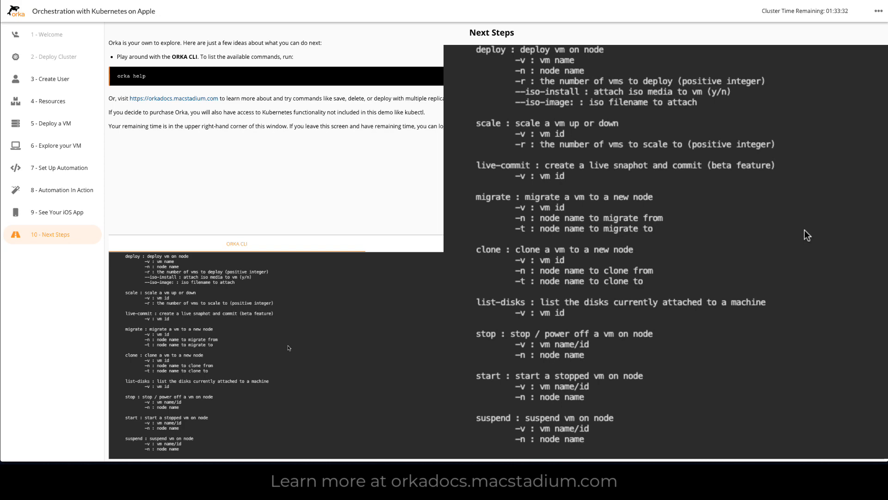
{"action": "scroll", "coordinate": [288, 347], "scroll_direction": "down", "scroll_amount": 10}
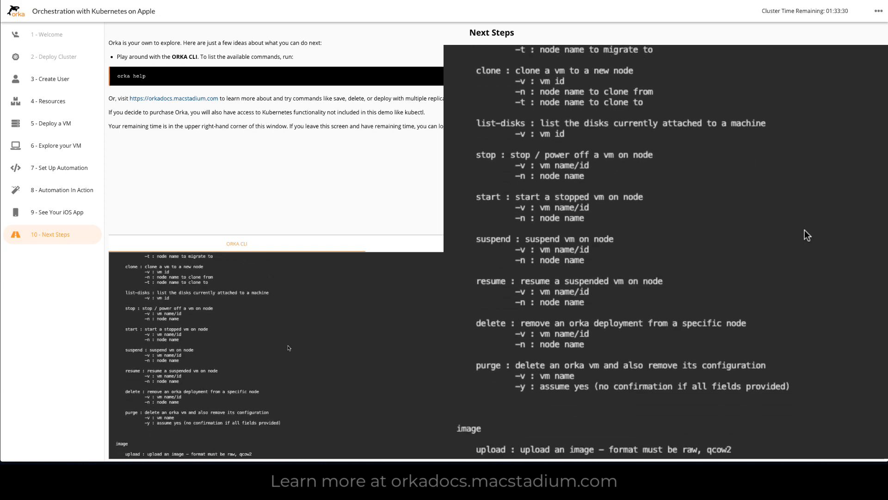
{"action": "scroll", "coordinate": [288, 348], "scroll_direction": "down", "scroll_amount": 10}
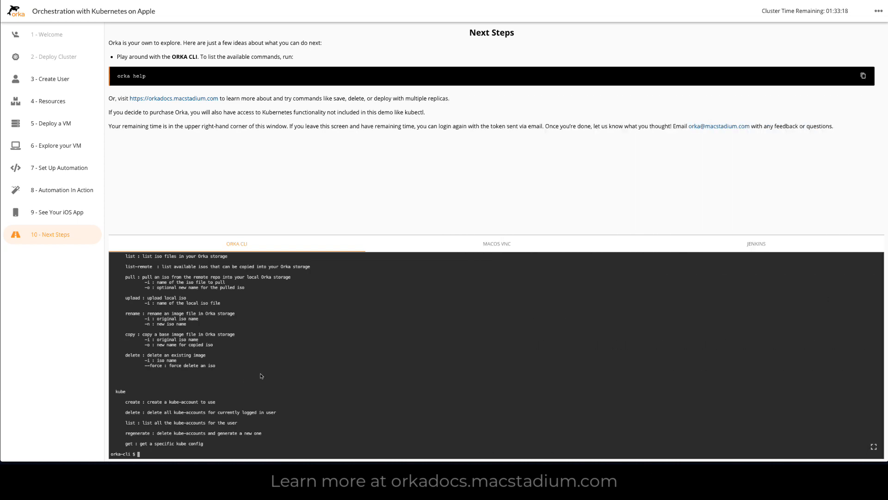
Step: Look back at the start of the CLI session history and log out of the Orka demo environment
{"action": "scroll", "coordinate": [252, 377], "scroll_direction": "up", "scroll_amount": 15}
{"action": "scroll", "coordinate": [261, 375], "scroll_direction": "up", "scroll_amount": 10}
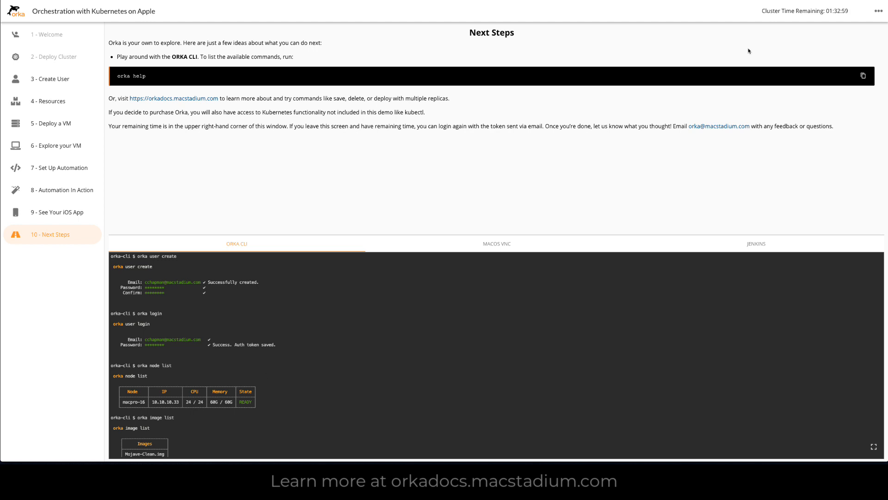
{"action": "left_click", "coordinate": [879, 13]}
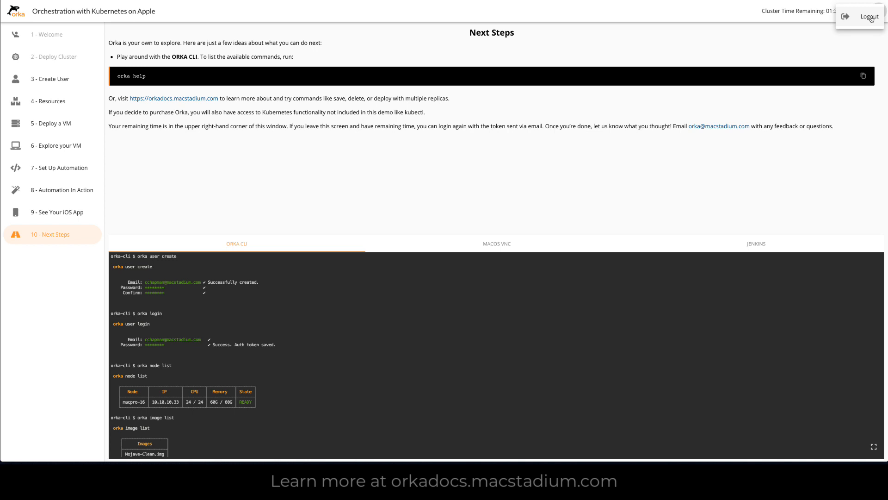
{"action": "left_click", "coordinate": [870, 18]}
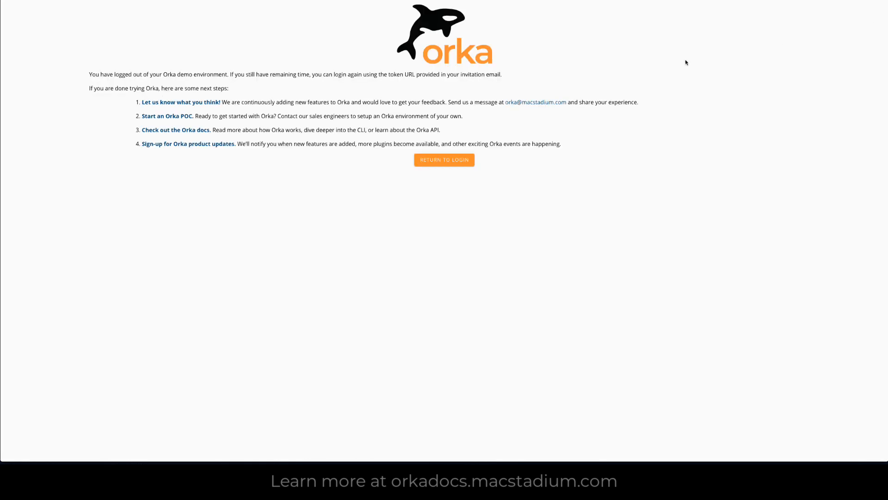